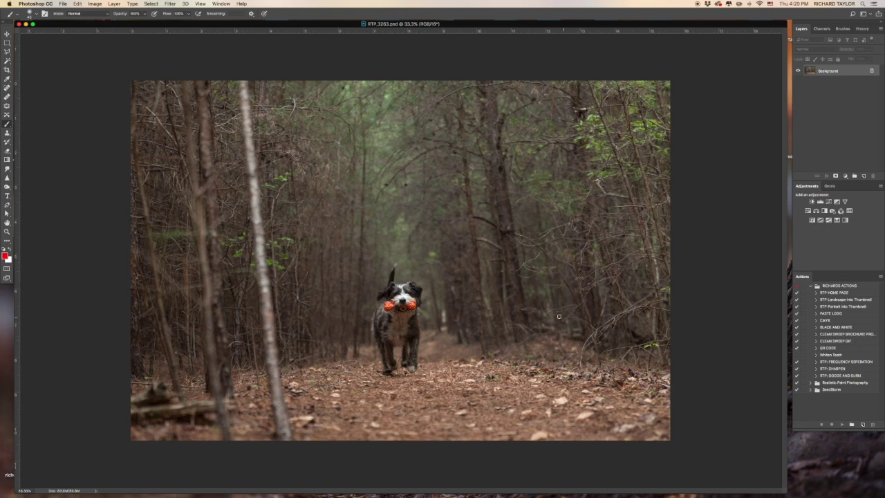
- Add a Levels adjustment layer, brighten the midtones to about 1.20, and compare the photo with and without it
click(820, 202)
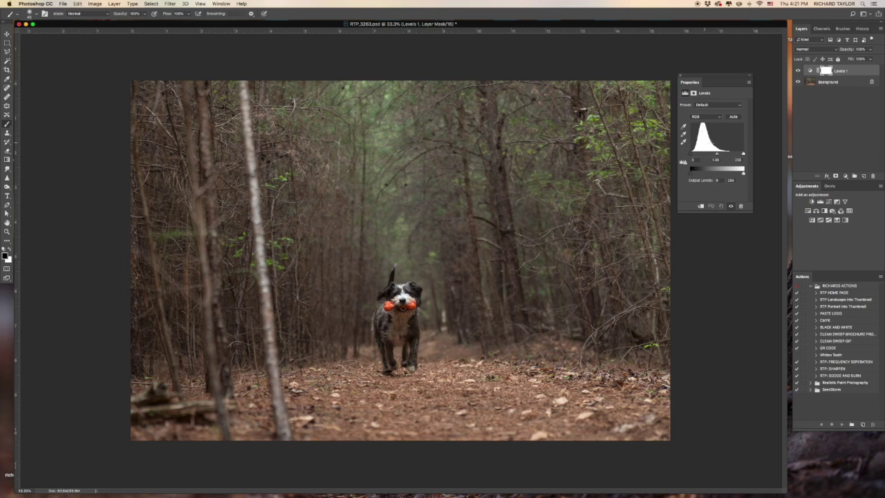
drag(716, 157, 712, 157)
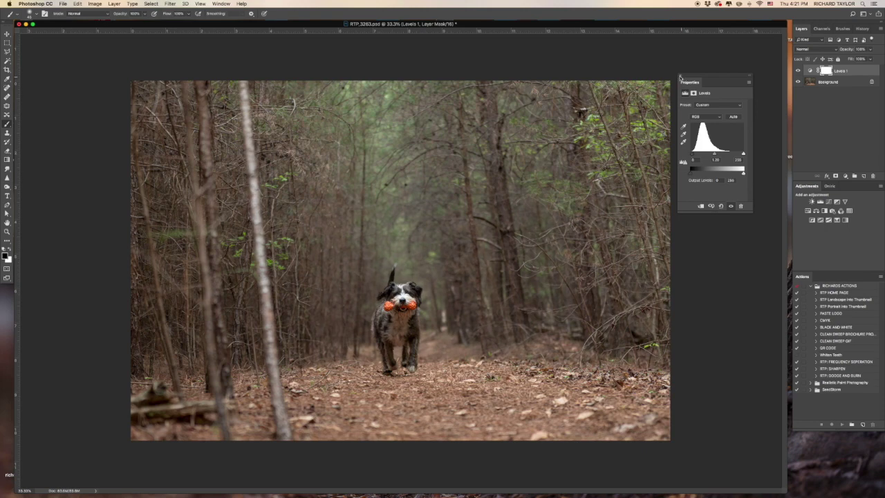
click(680, 77)
click(796, 72)
click(797, 72)
click(797, 71)
click(798, 71)
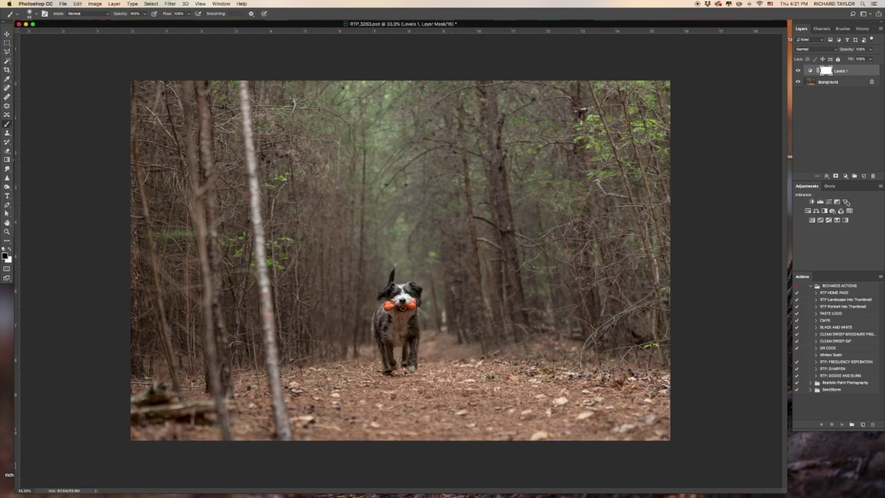
- Add a Vibrance adjustment layer with Saturation raised to about +10
click(845, 201)
drag(713, 126, 716, 127)
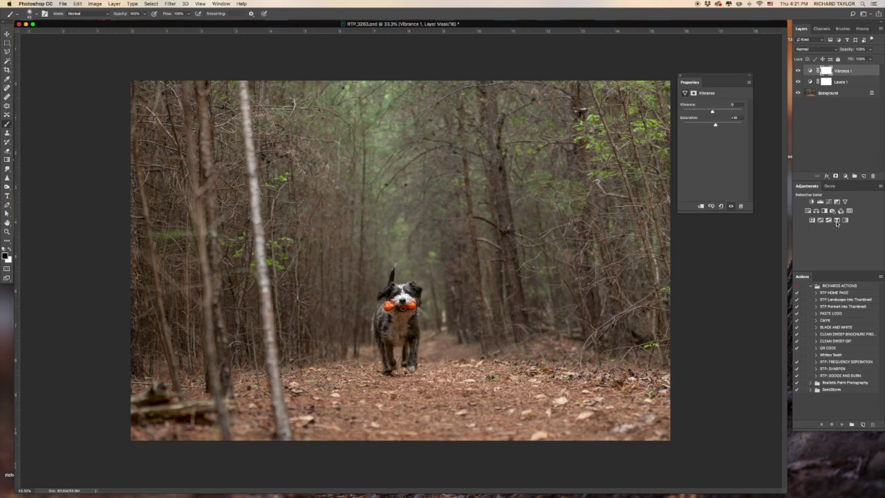
- Add a Selective Color adjustment layer and slightly increase Magenta and Yellow in the Reds
click(837, 221)
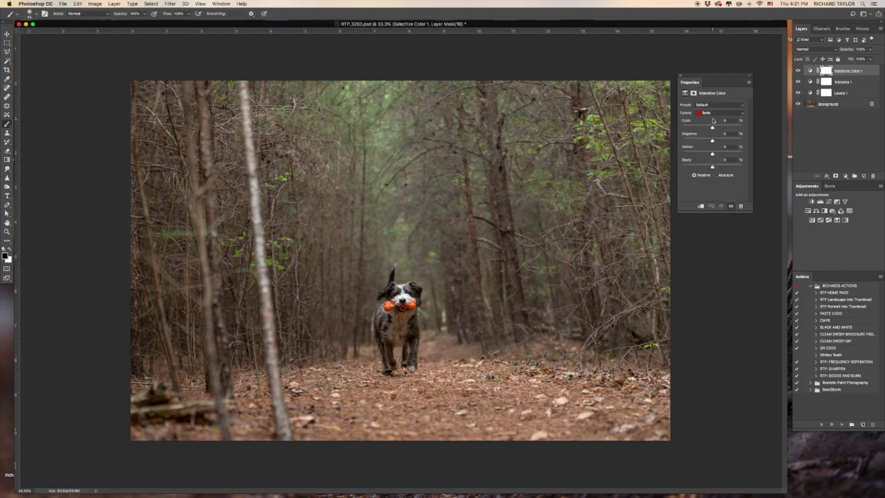
drag(712, 141, 716, 141)
drag(712, 153, 714, 154)
- In the Selective Color layer, slightly increase Yellow in the Yellows and Cyan in the Greens
click(717, 112)
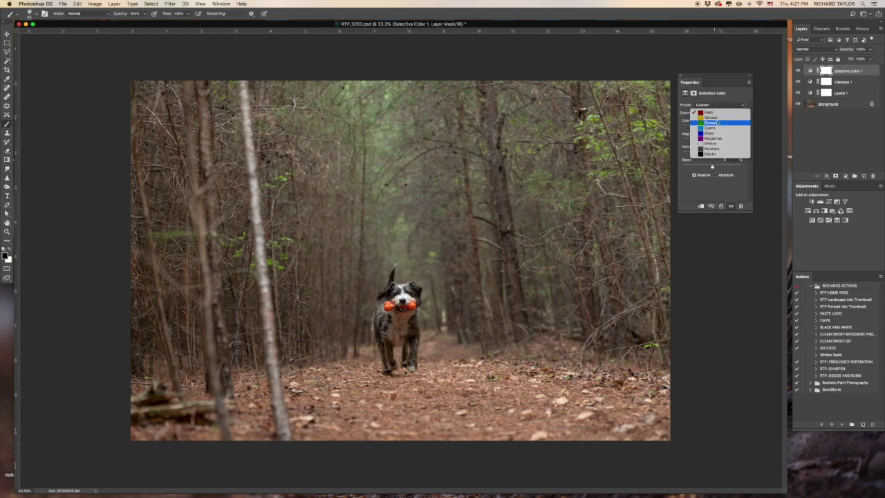
click(716, 119)
drag(712, 152, 715, 154)
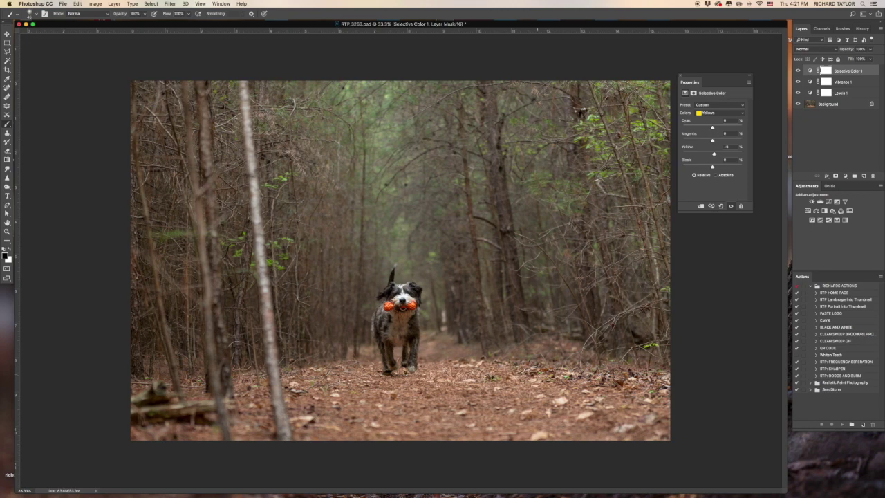
click(716, 114)
click(714, 117)
drag(711, 128, 715, 128)
click(681, 76)
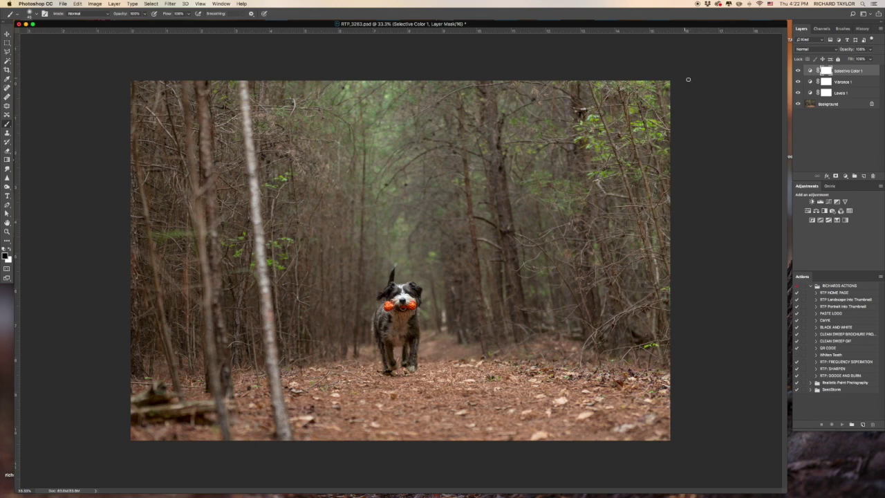
- Compare the photo with and without the adjustment layers, and merge all visible layers into the background
click(798, 93)
click(797, 92)
mouse_move(797, 75)
mouse_down()
mouse_move(797, 92)
mouse_move(798, 71)
mouse_up()
key(super+shift+e)
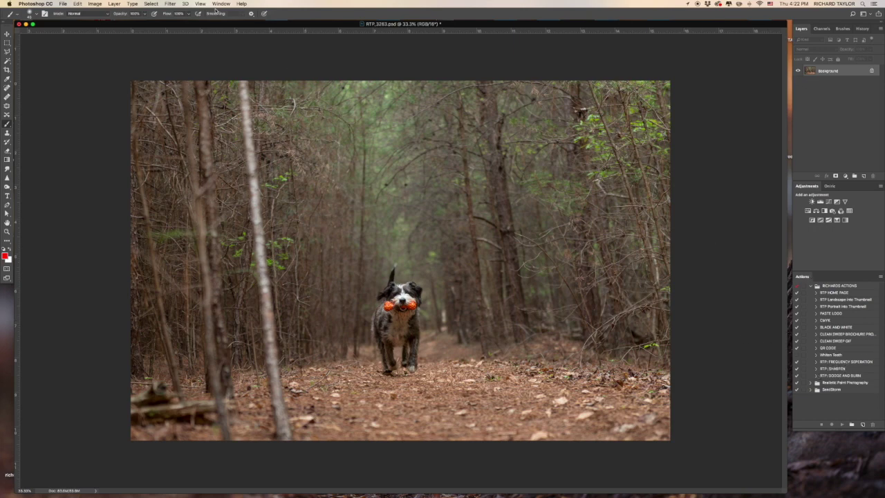
- Open the Smart Sharpen filter and centre its preview on the dog's face
click(166, 4)
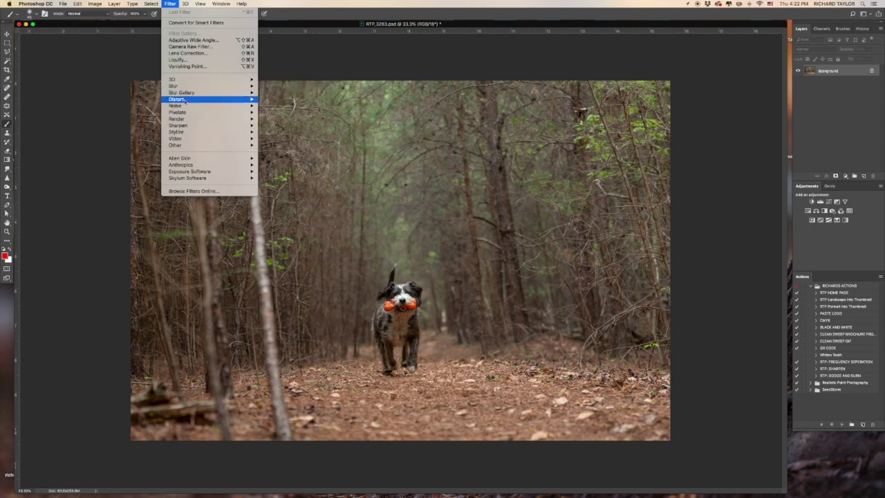
mouse_move(192, 126)
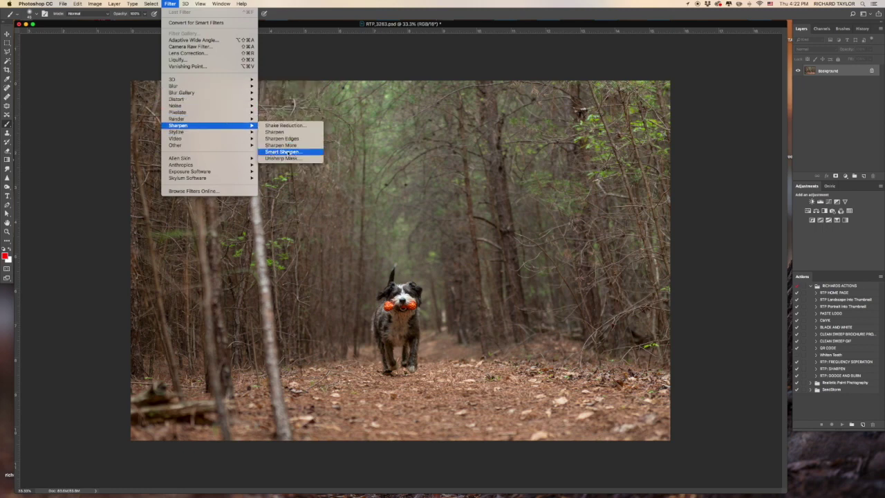
click(289, 152)
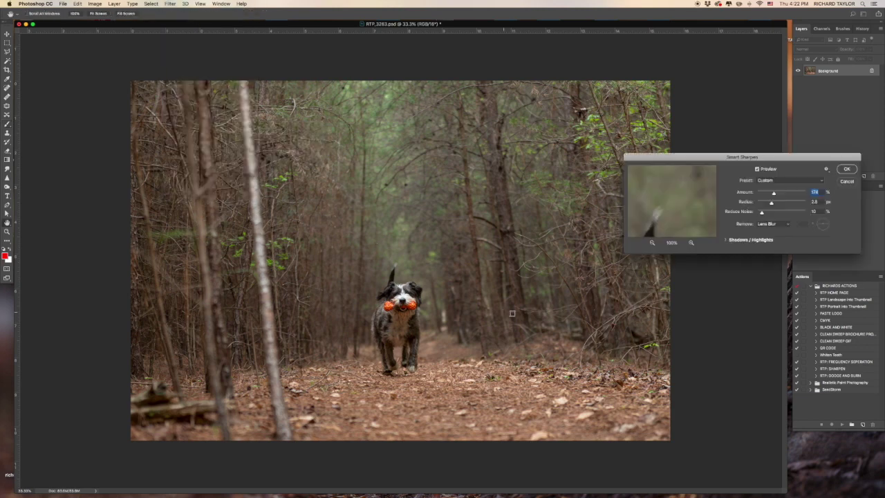
drag(657, 219, 671, 201)
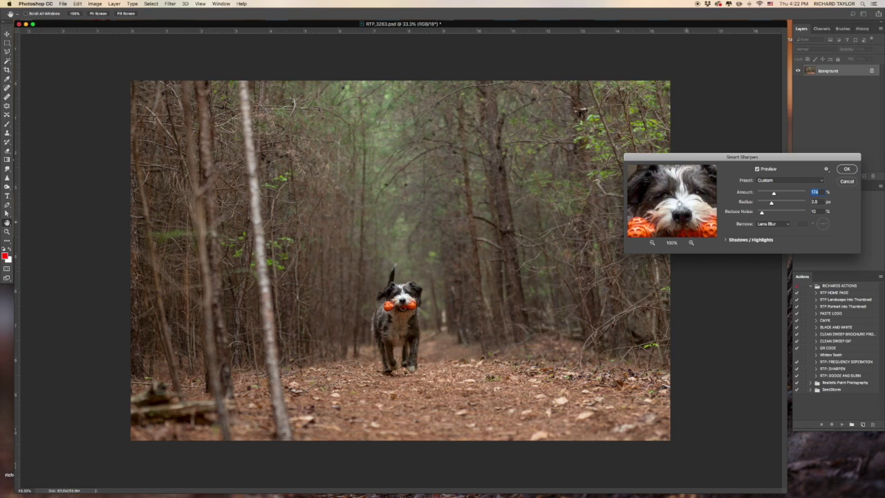
drag(680, 203, 687, 209)
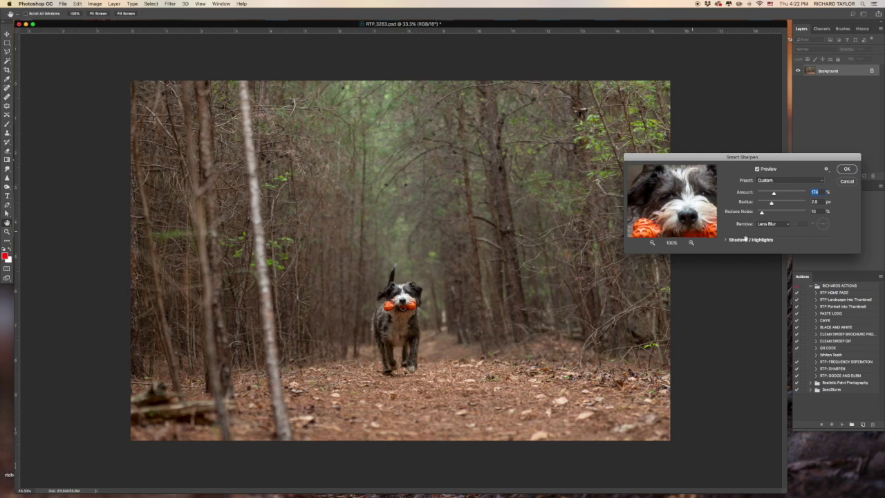
mouse_move(693, 211)
mouse_down()
mouse_move(684, 207)
mouse_move(692, 216)
mouse_up()
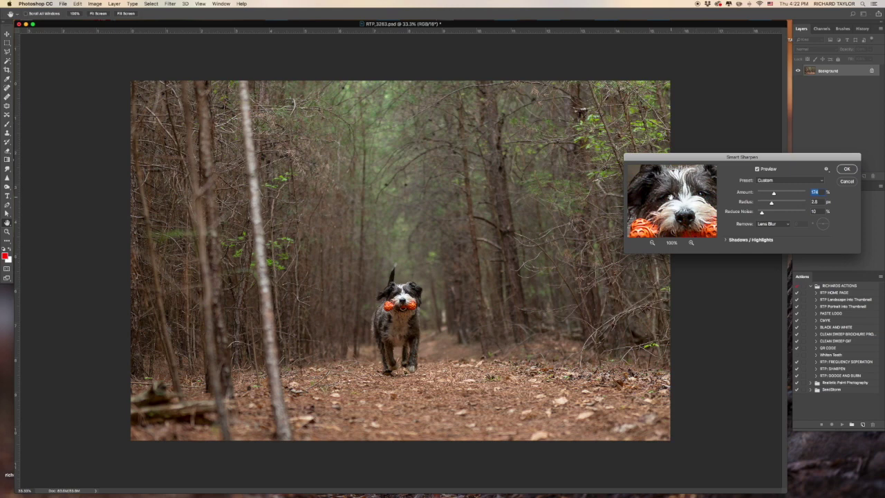
- Compare the sharpening preview on and off, check the Shadows / Highlights options, and apply Smart Sharpen with the existing Lens Blur settings
click(761, 170)
click(762, 171)
click(759, 169)
click(727, 240)
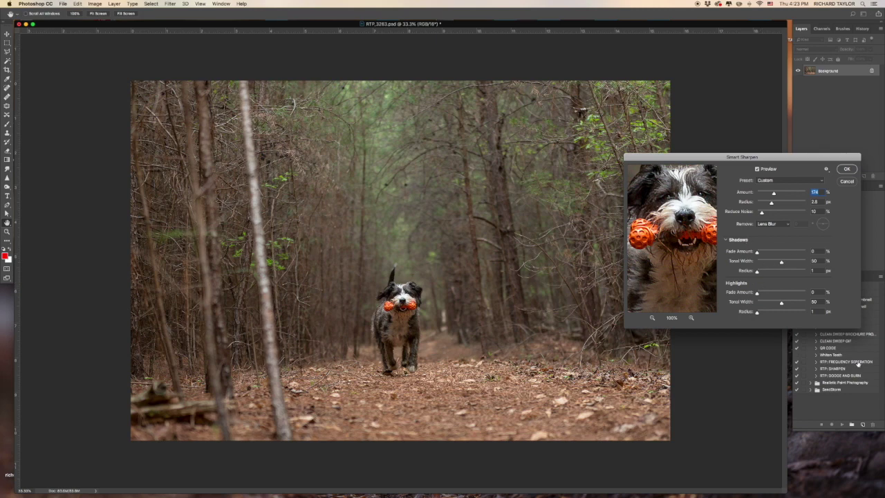
click(725, 240)
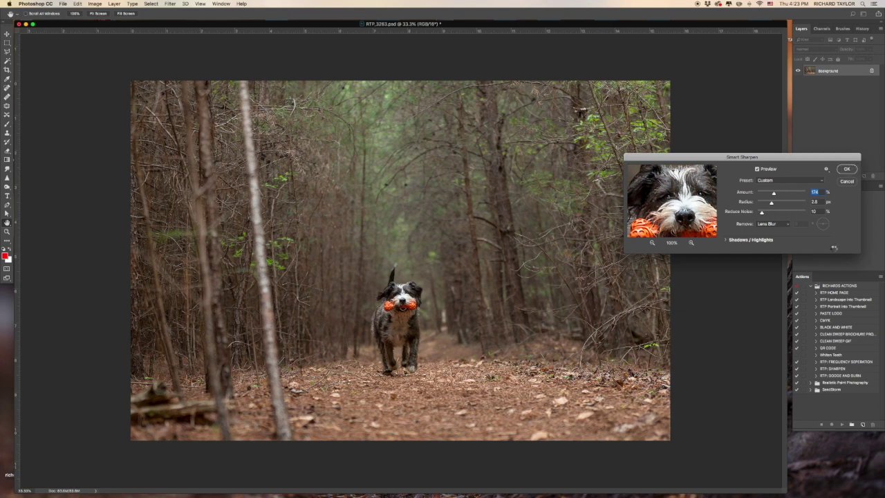
key(Return)
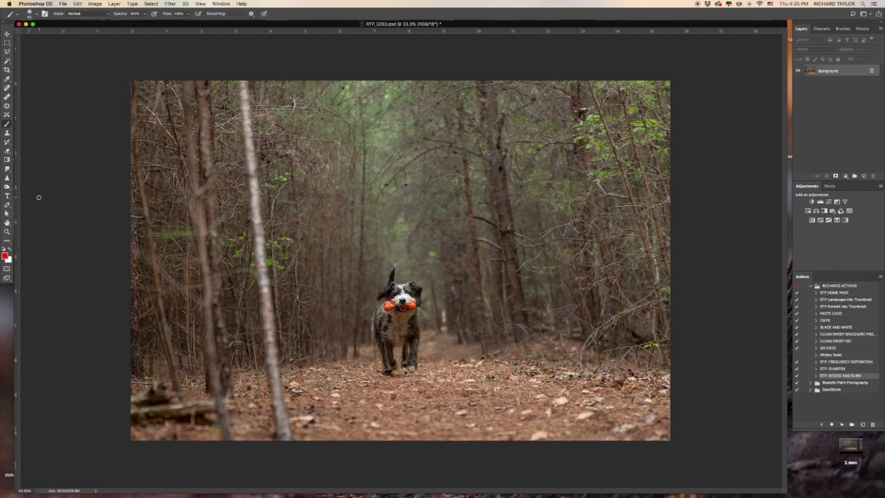
- Duplicate the background layer and darken the forest edges with a large Burn tool brush on Midtones at 52% exposure
key(super+j)
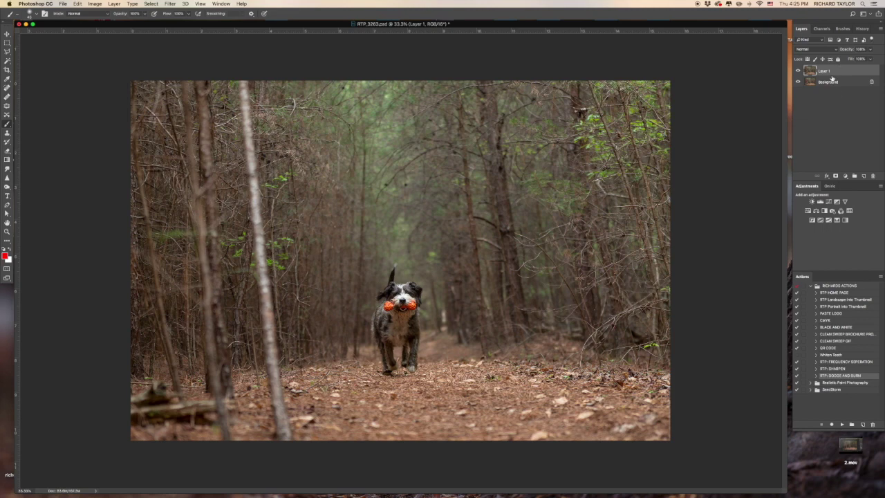
click(7, 188)
drag(7, 188, 29, 185)
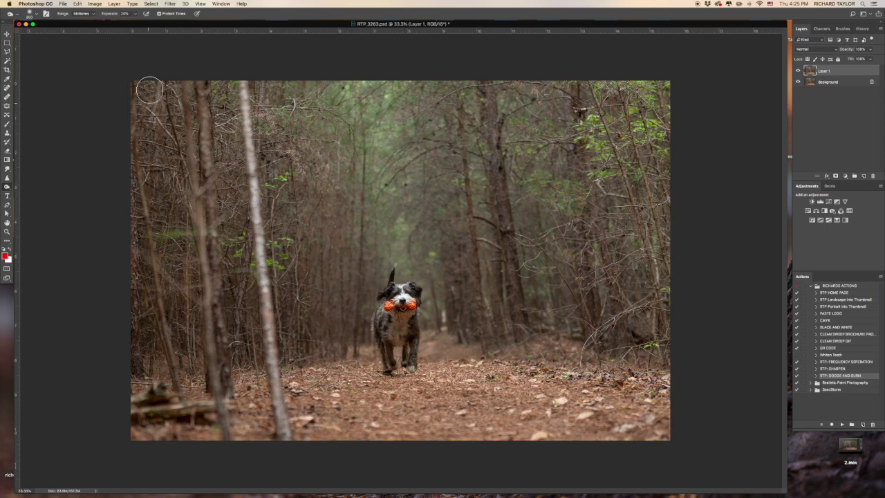
click(86, 14)
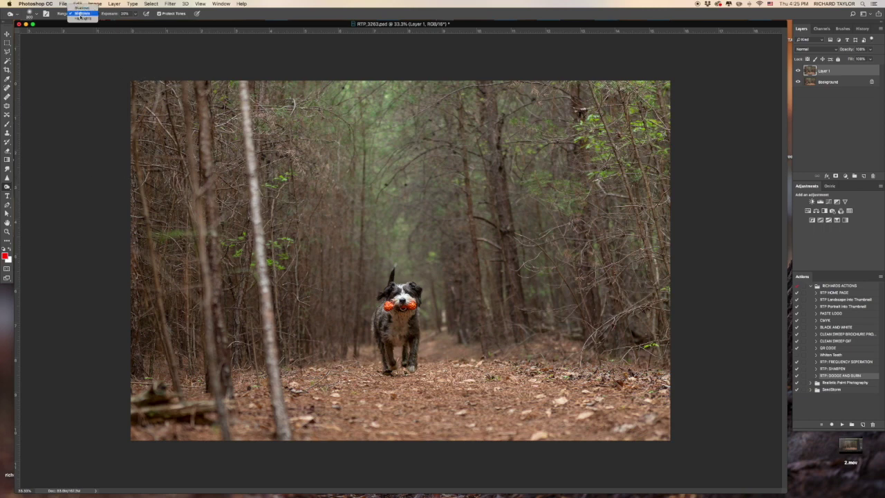
click(82, 13)
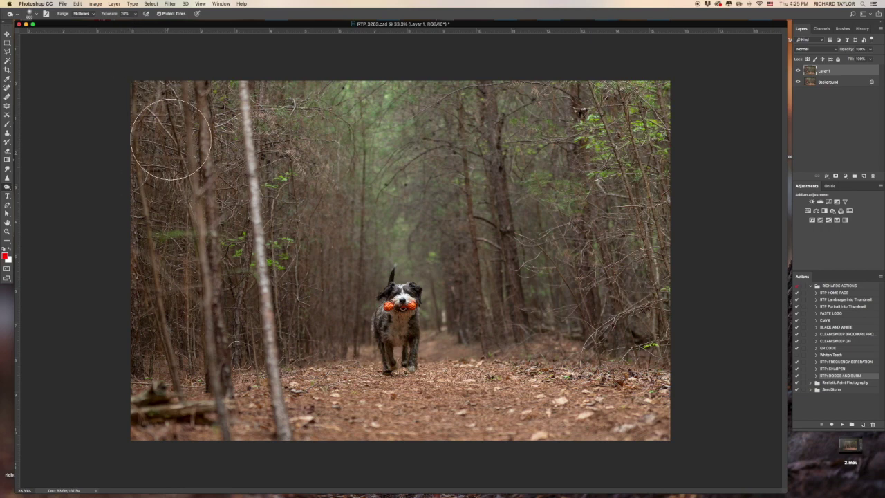
mouse_move(136, 14)
mouse_down()
mouse_move(162, 63)
mouse_move(160, 172)
mouse_up()
key(5)
key(2)
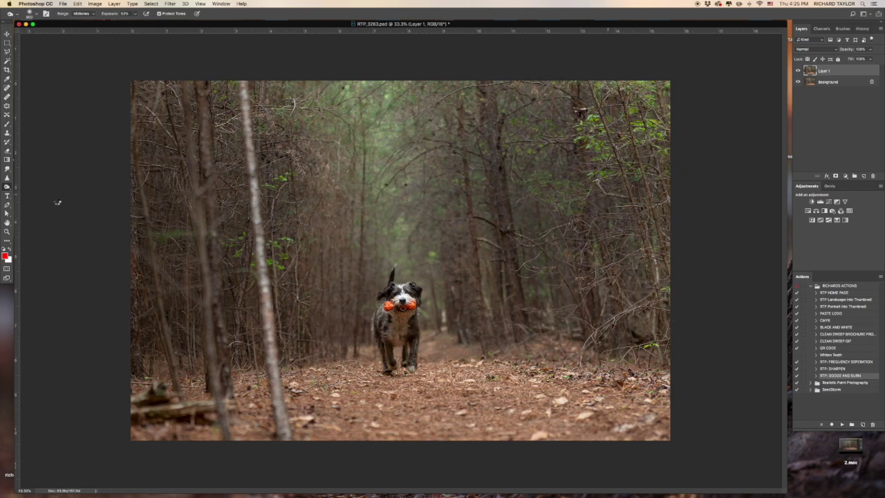
- Lighten the Shadows in the centre of the forest with an enlarged Dodge tool brush at 10% exposure
drag(7, 186, 29, 195)
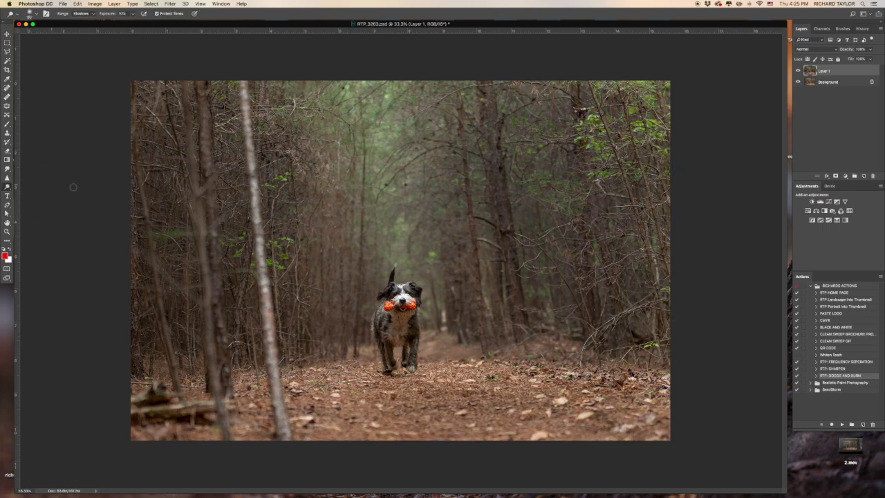
key(bracketright)
key(bracketright)
key(bracketright)
- Check the duplicated layer's opacity setting and delete that layer
mouse_move(870, 49)
mouse_down()
mouse_move(850, 59)
mouse_move(869, 60)
mouse_up()
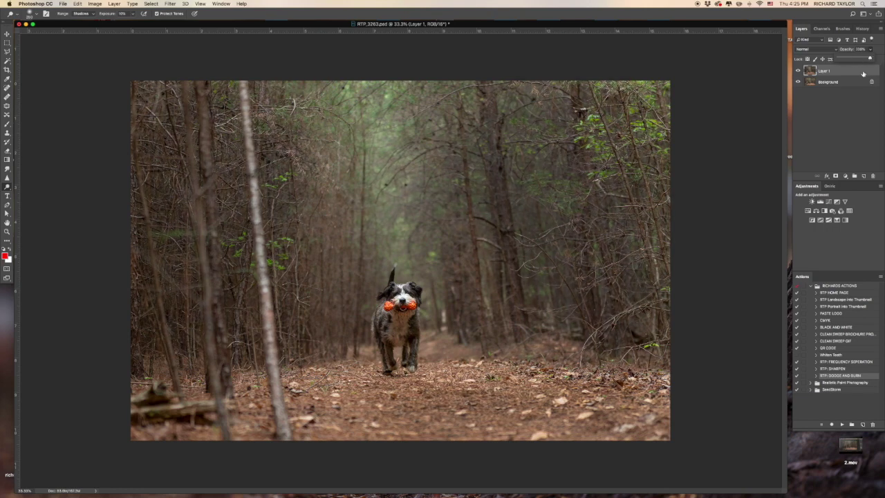
click(838, 111)
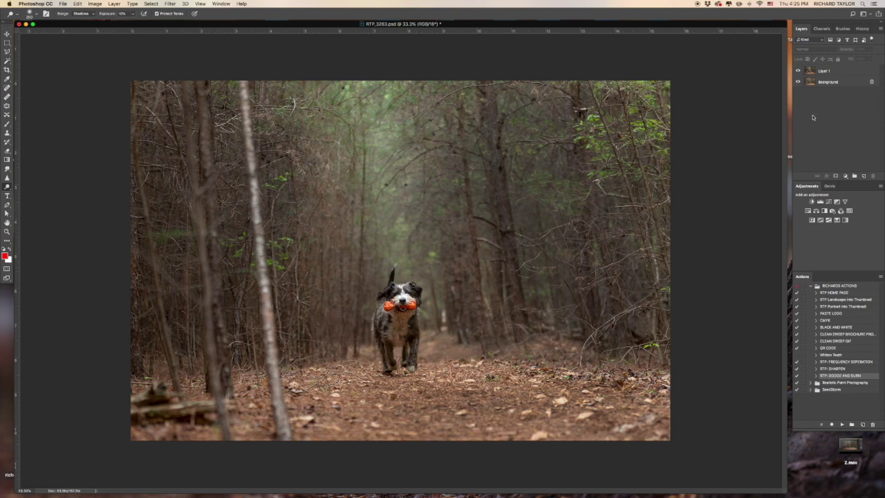
click(836, 74)
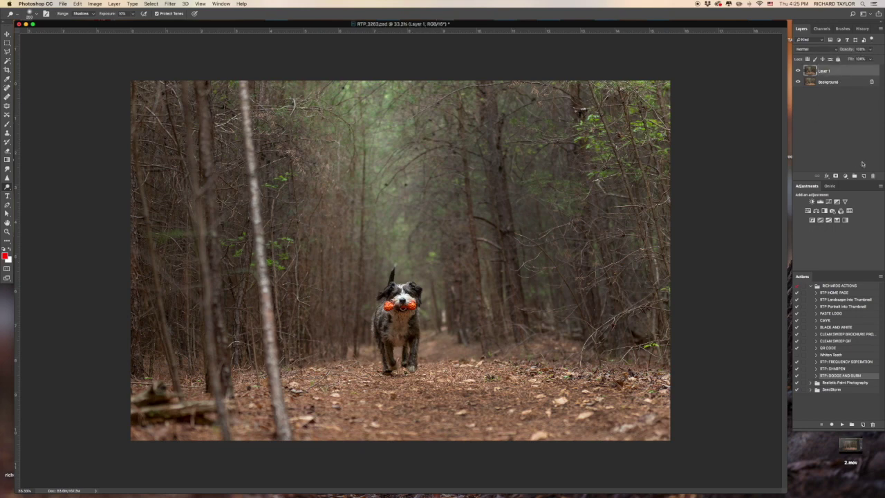
click(873, 176)
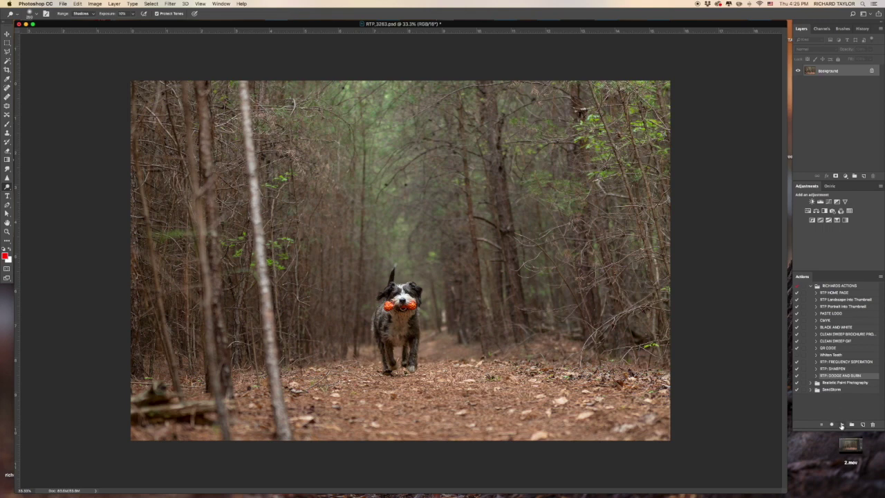
- Run the RTP: DODGE AND BURN action and examine the curves of the LOW and VERY LOW layers
click(841, 425)
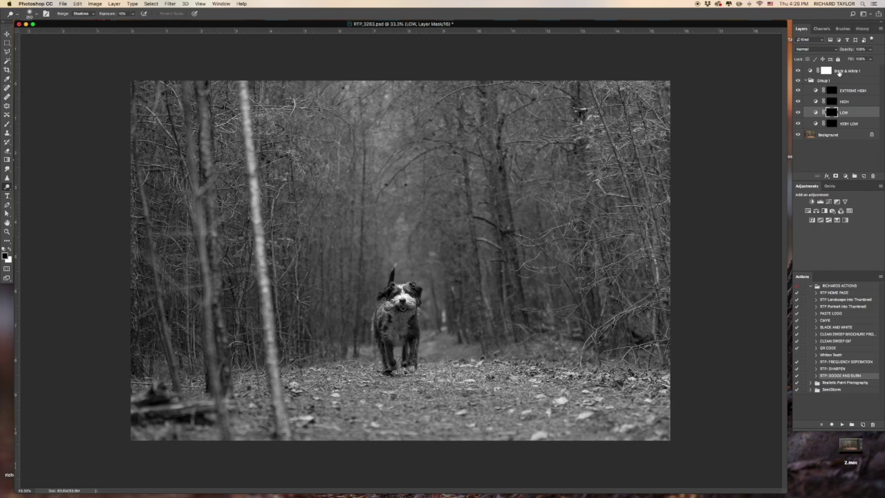
double_click(815, 113)
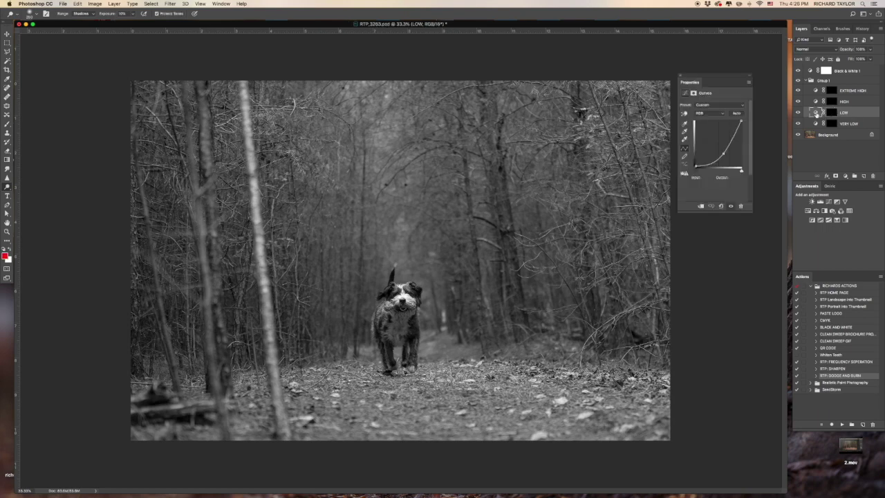
click(723, 152)
click(681, 76)
double_click(816, 123)
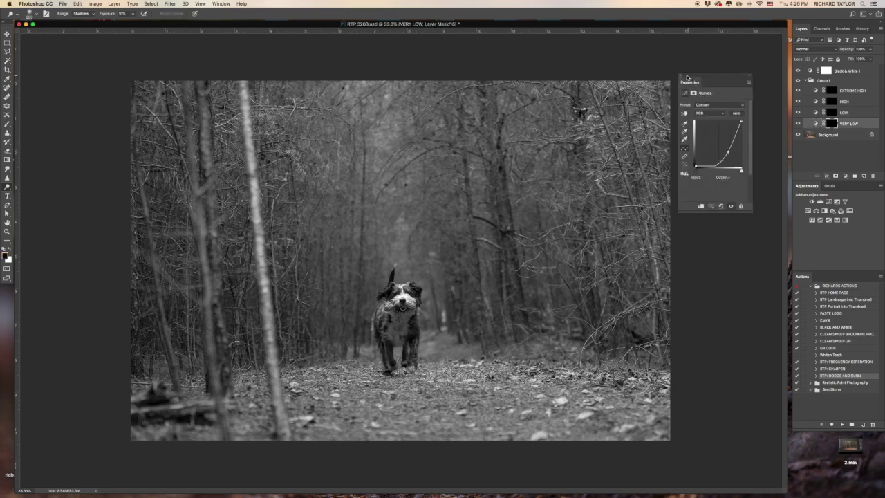
click(682, 76)
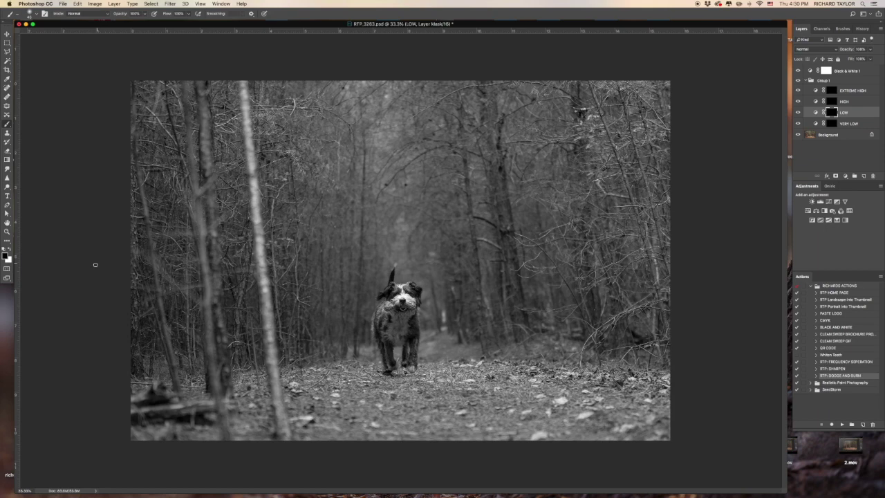
- Paint white on the LOW layer's mask with a large, low-opacity Soft Round brush to darken the surrounding forest
key(x)
right_click(212, 215)
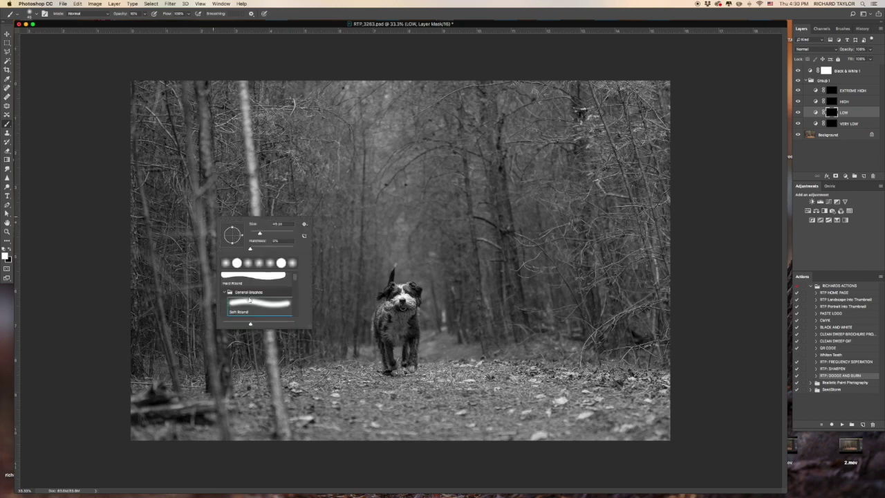
click(101, 237)
key(bracketright)
key(bracketright)
key(bracketright)
key(bracketright)
key(bracketright)
key(bracketright)
key(bracketright)
key(bracketright)
key(bracketright)
key(bracketright)
key(bracketright)
key(bracketright)
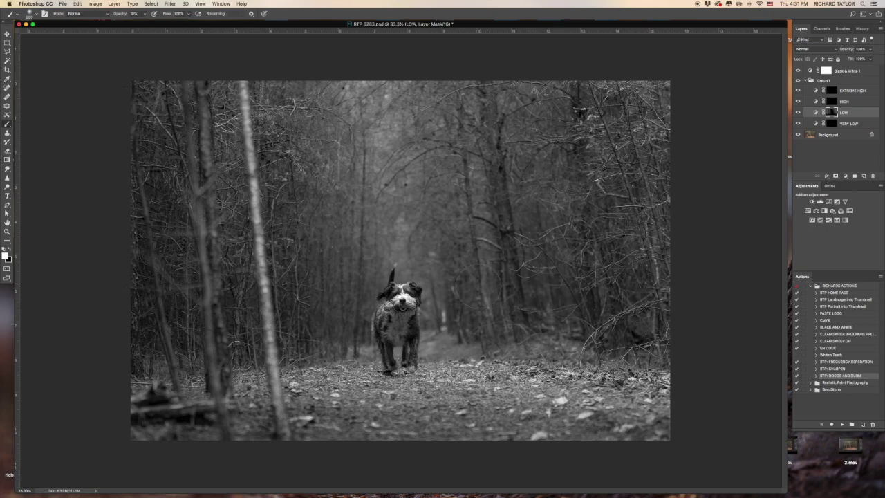
- Refine the darkening on and around the dog on the LOW layer's mask with a small, low-opacity brush
scroll(405, 308, up, 1)
scroll(403, 310, up, 3)
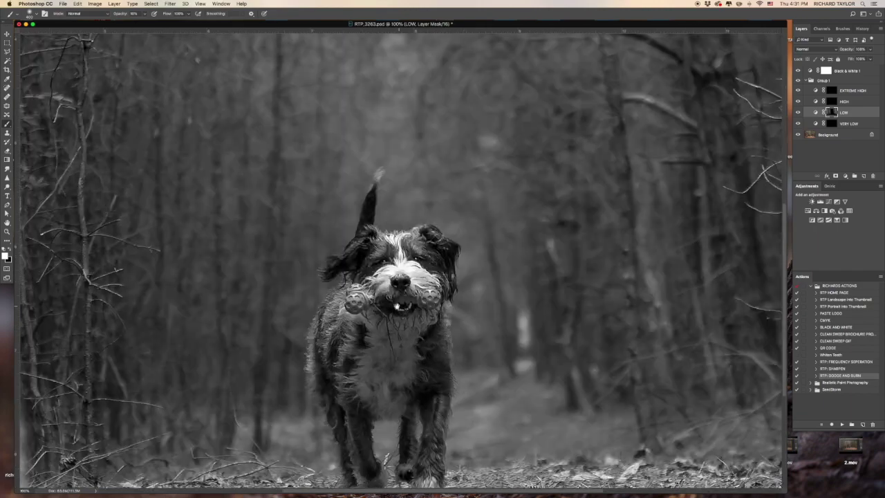
scroll(402, 235, down, 2)
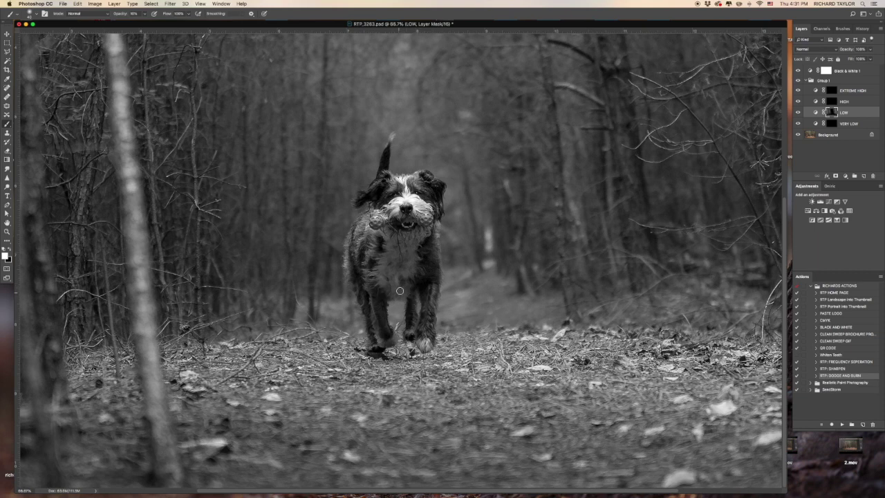
key(bracketright)
key(bracketright)
key(bracketright)
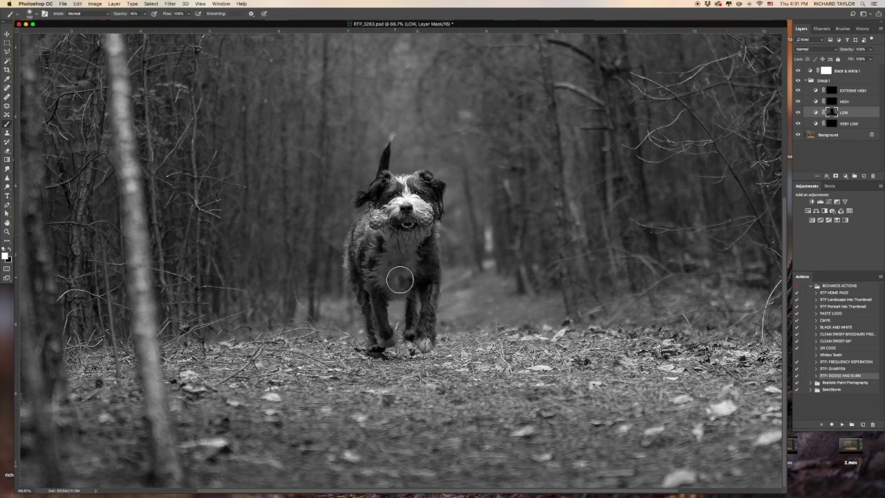
key(x)
key(x)
key(super+minus)
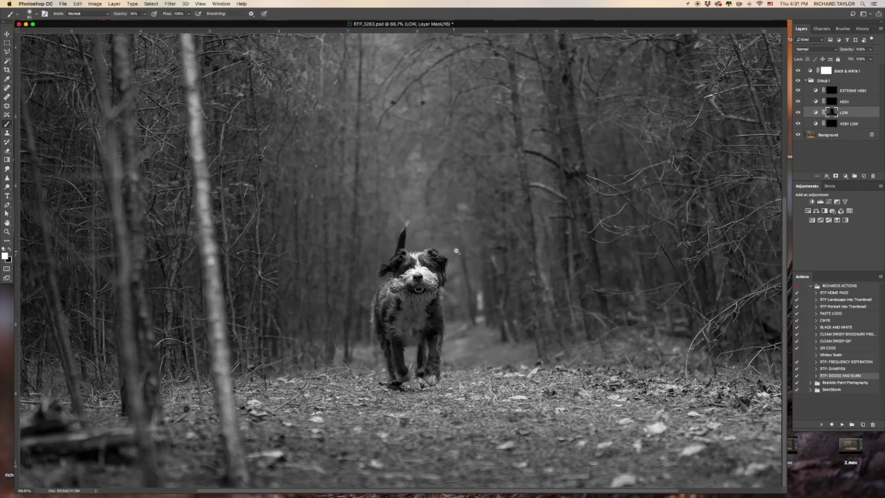
key(super+minus)
- Paint white on the HIGH layer's mask at low opacity to brighten the dog and the centre of the forest
click(840, 102)
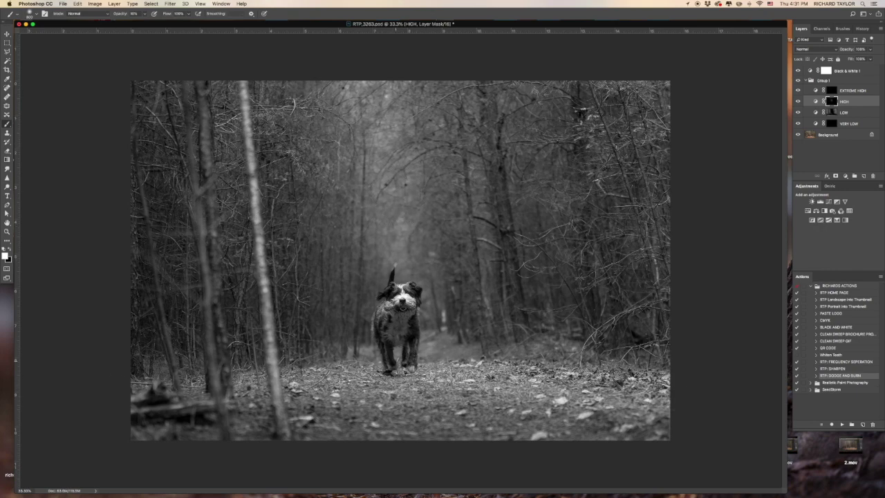
click(381, 323)
scroll(377, 340, up, 3)
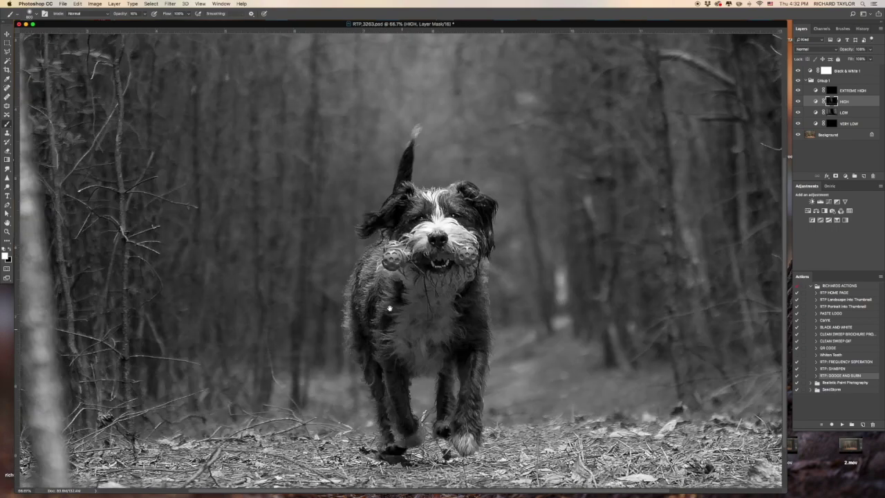
scroll(384, 289, down, 2)
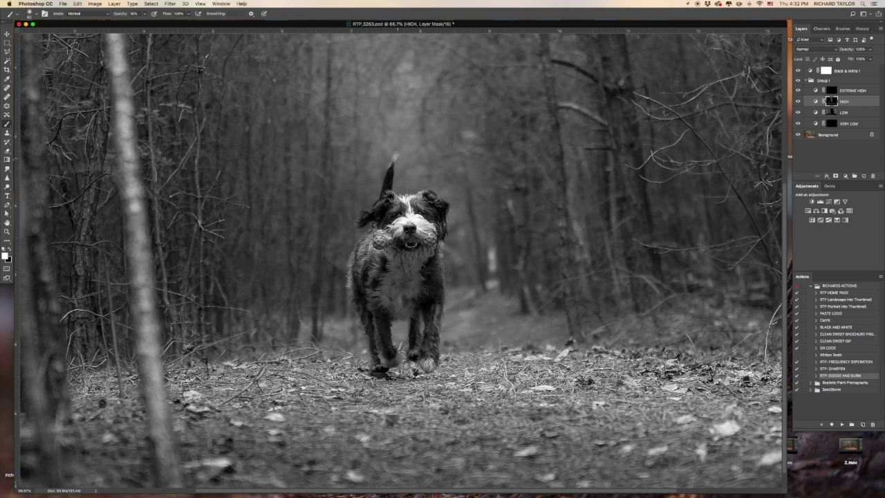
key(super+minus)
key(super+minus)
key(super+minus)
key(super+plus)
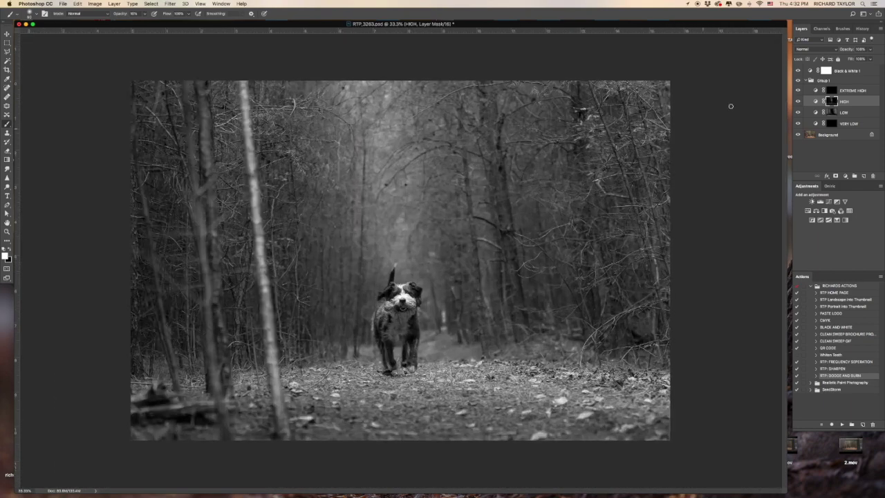
- Compare the image with Group 1 hidden and shown, and delete the Black & White 1 adjustment layer
click(798, 82)
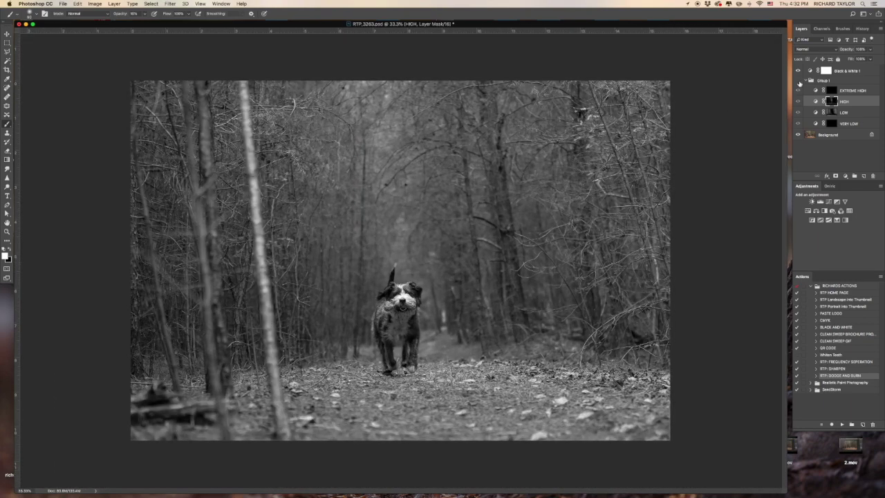
click(797, 81)
click(797, 82)
click(798, 81)
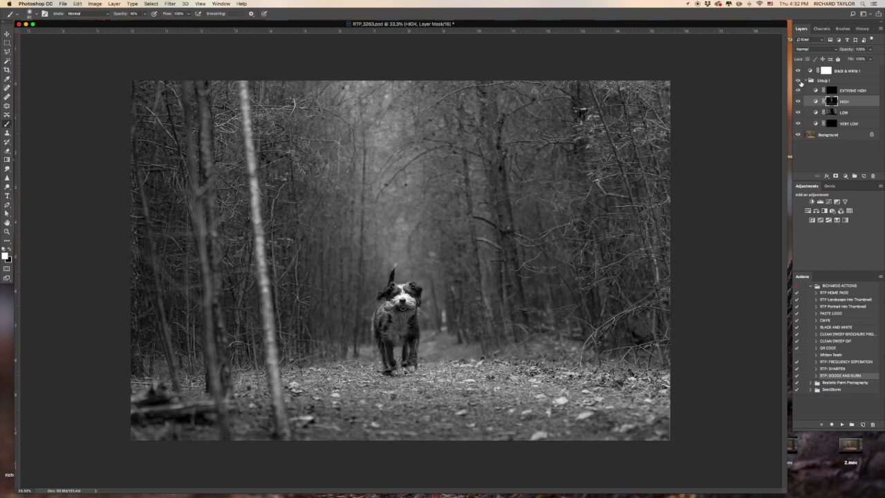
click(827, 74)
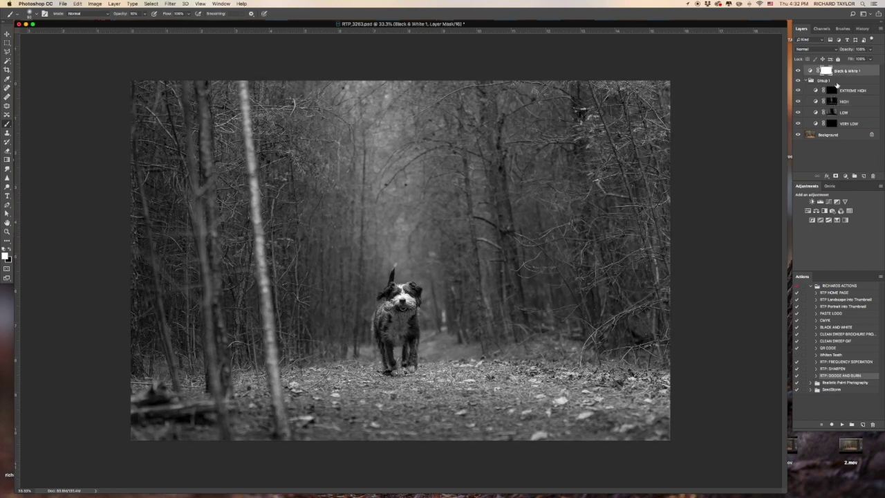
drag(842, 76, 873, 177)
click(873, 177)
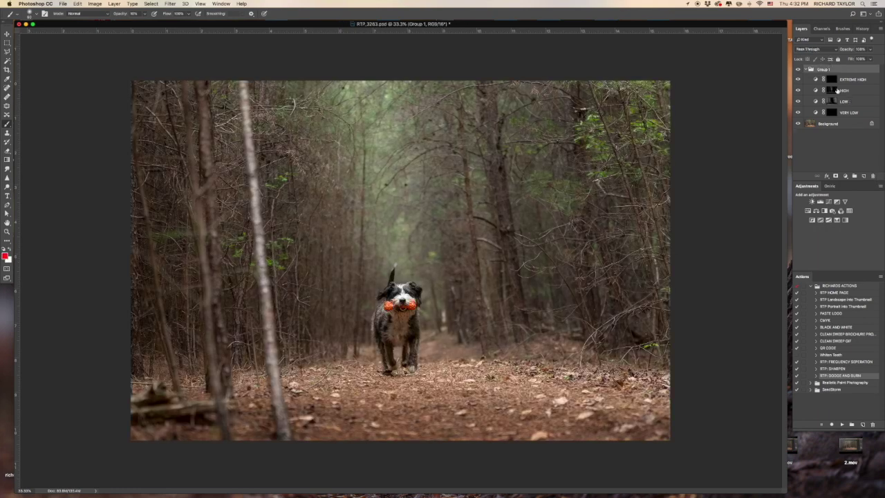
- Examine the dodging and burning on the colour photo by repeatedly hiding and showing Group 1
click(798, 70)
click(798, 70)
click(798, 70)
click(799, 71)
click(798, 70)
click(799, 69)
click(798, 70)
click(798, 70)
- Paint white on the EXTREME HIGH layer's mask to brighten the gap between the trees above the dog
click(848, 82)
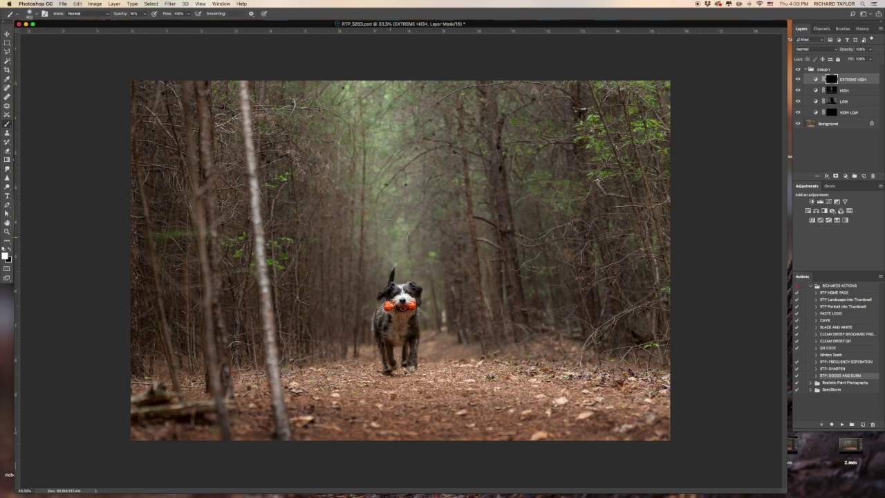
mouse_move(393, 242)
mouse_down()
mouse_move(362, 86)
mouse_move(339, 91)
mouse_move(382, 125)
mouse_up()
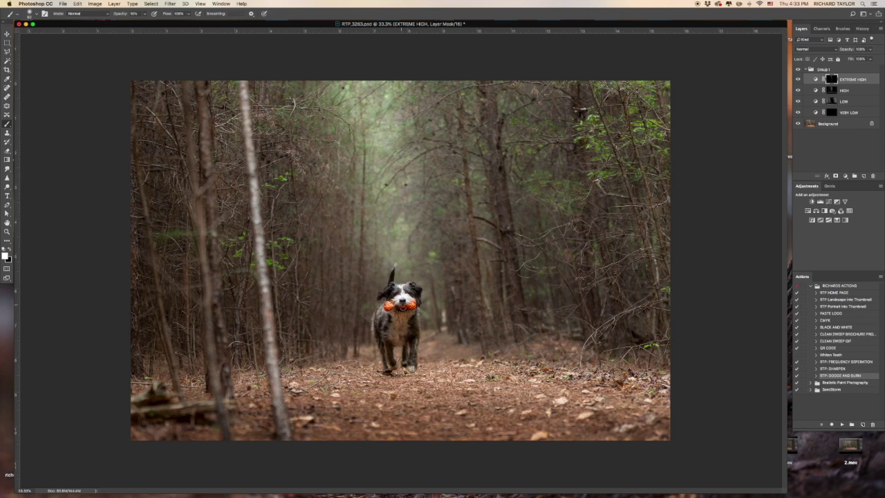
mouse_move(387, 265)
mouse_down()
mouse_move(365, 136)
mouse_move(369, 188)
mouse_move(462, 60)
mouse_up()
- Darken the forest edges on the VERY LOW layer's mask with a 10% opacity brush, and compare with Group 1 hidden
click(846, 113)
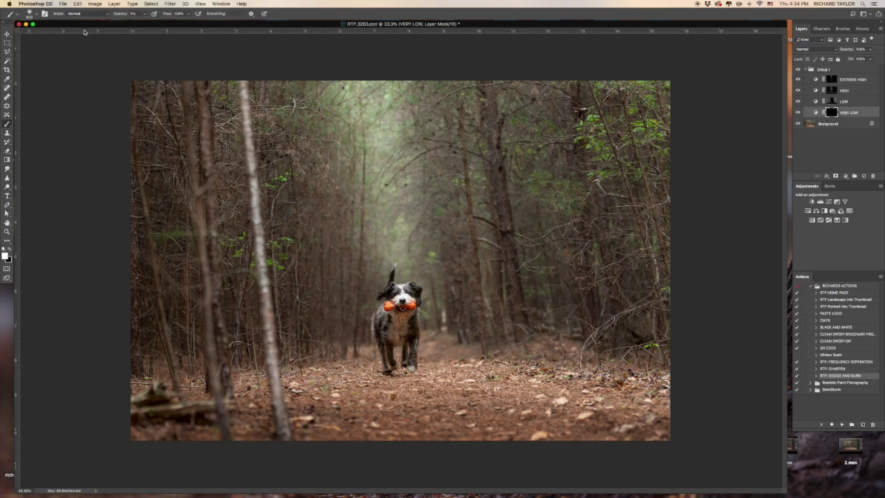
key(1)
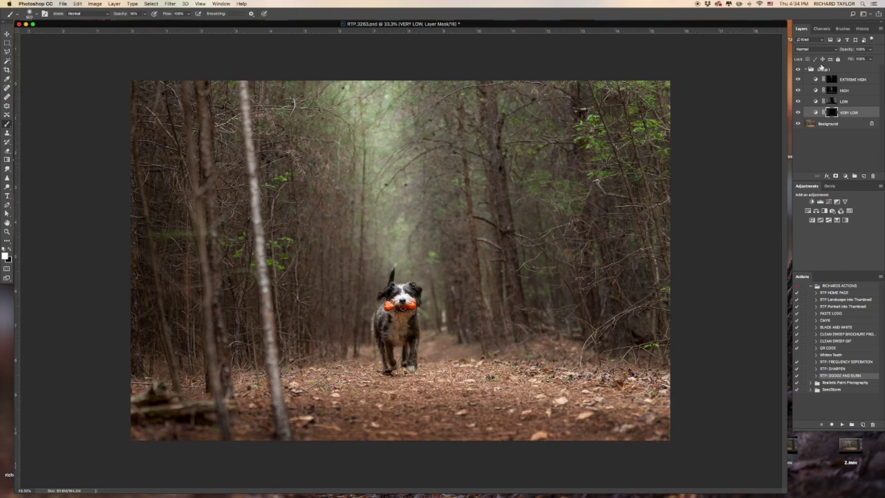
click(801, 70)
click(801, 70)
click(801, 69)
click(801, 70)
click(804, 70)
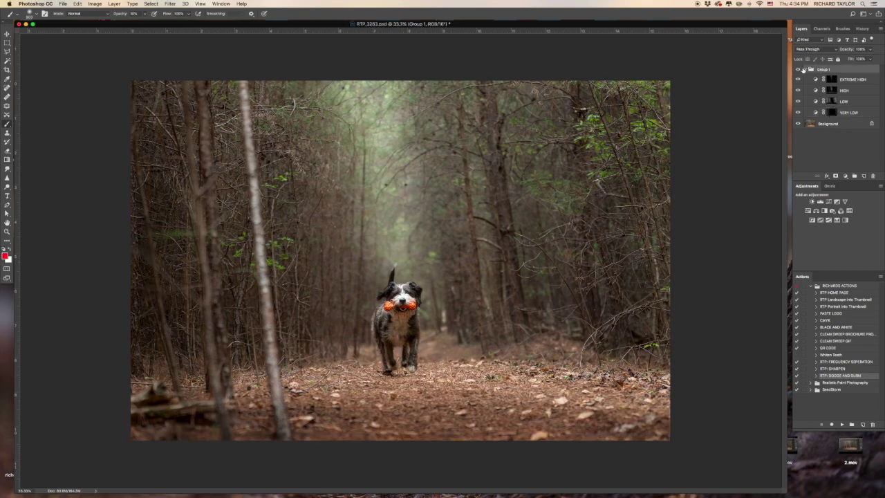
click(799, 69)
click(799, 70)
- Lower the opacity of the EXTREME HIGH layer and check its effect with the layer hidden and shown
click(851, 79)
click(869, 58)
mouse_move(870, 60)
mouse_down()
mouse_move(853, 59)
mouse_move(878, 64)
mouse_up()
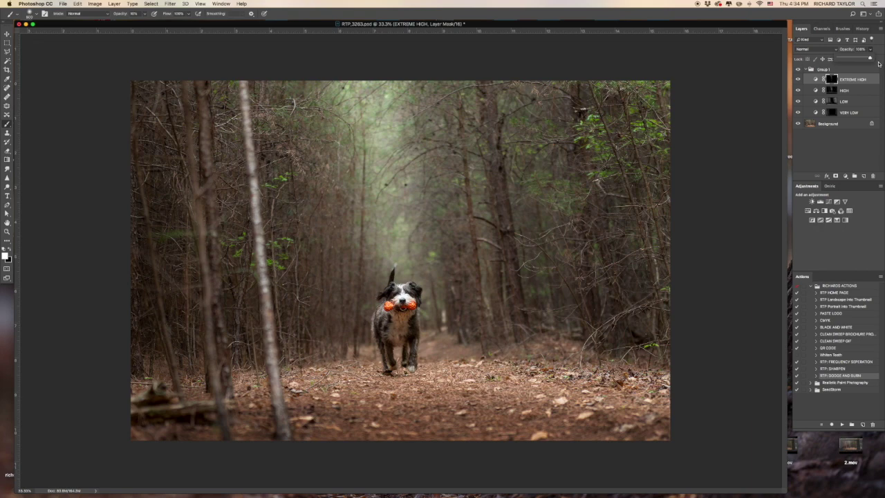
drag(860, 59, 860, 60)
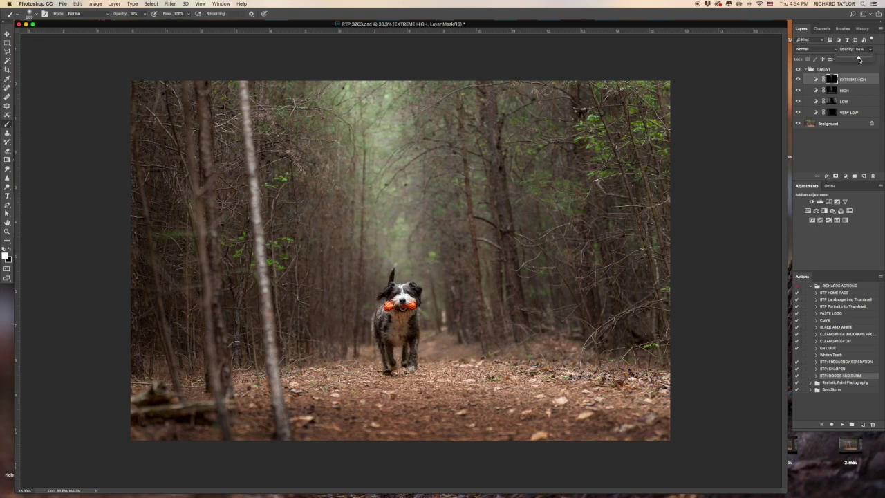
click(797, 80)
click(797, 80)
click(798, 81)
click(799, 81)
- Compare the photo with Group 1 hidden and shown, and merge all visible layers into the Background
click(798, 70)
click(798, 70)
click(798, 70)
click(799, 70)
key(super+shift+e)
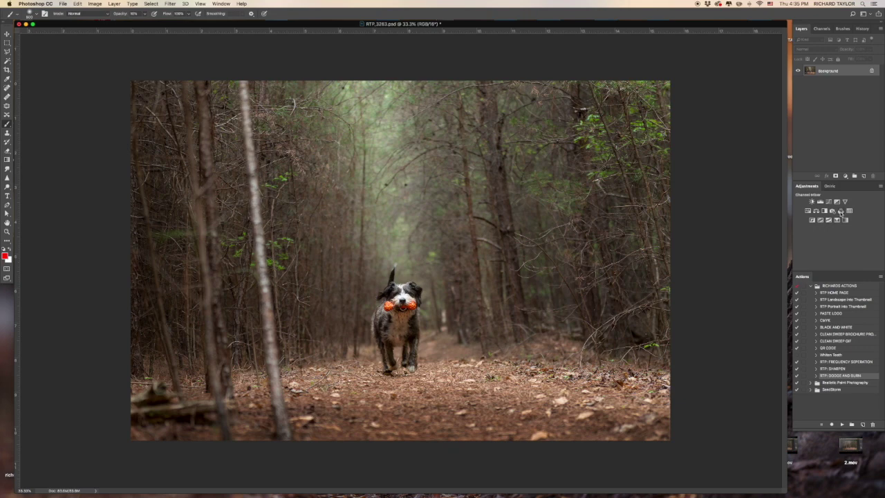
- Add a Photo Filter adjustment layer with Warming Filter (85), tune its density, and compare it hidden and shown
click(811, 201)
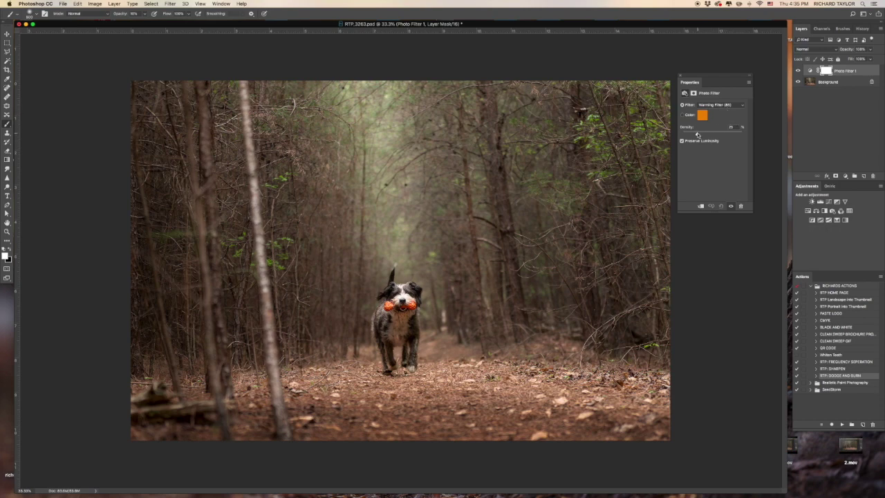
drag(697, 134, 732, 137)
click(681, 140)
drag(684, 134, 689, 135)
drag(694, 135, 699, 135)
click(798, 72)
click(799, 72)
click(798, 72)
click(799, 72)
- Paint black over the dog on the Photo Filter 1 mask with a smaller brush at 100% opacity
click(827, 71)
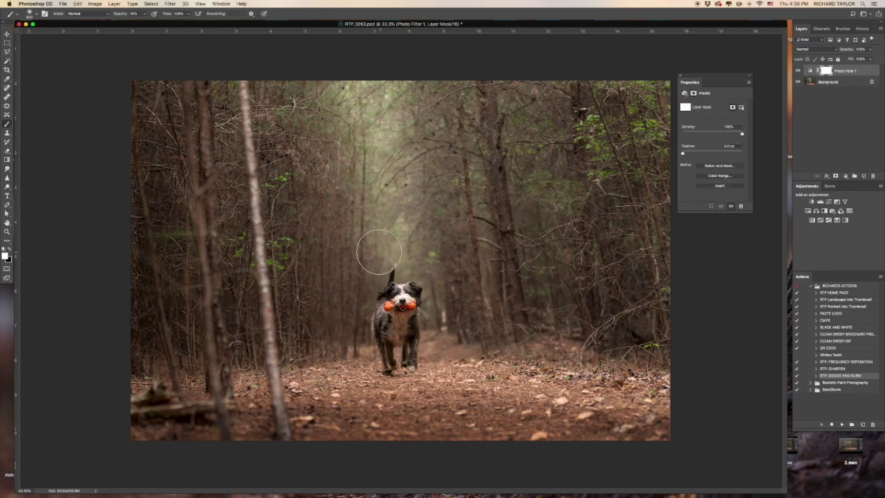
key(x)
key(0)
key(bracketleft)
key(bracketleft)
key(bracketleft)
key(bracketleft)
key(bracketleft)
key(bracketleft)
key(bracketleft)
key(bracketleft)
scroll(393, 273, up, 2)
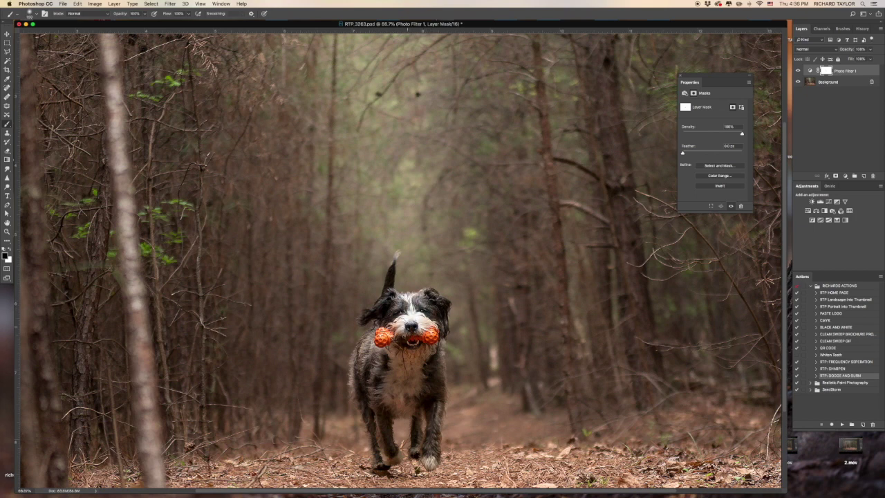
drag(391, 339, 400, 295)
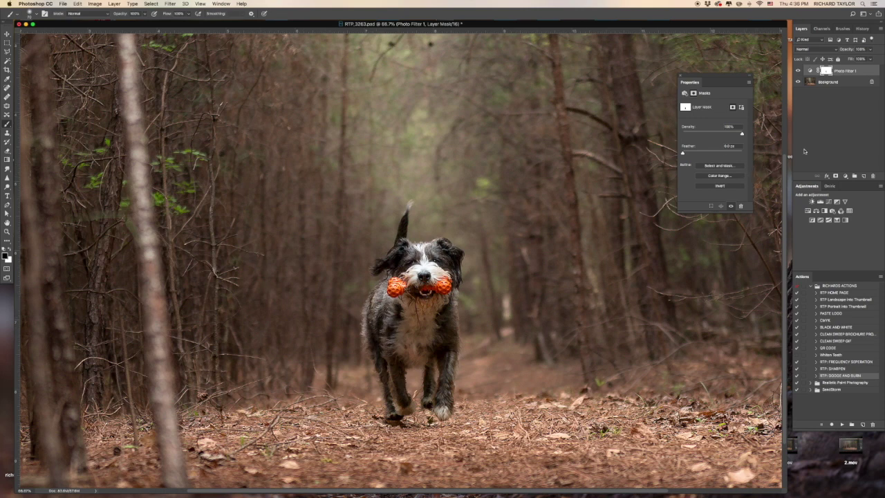
- Check the Photo Filter 1 mask as a selection, clear it, and compare the whole photo with the filter hidden and shown
super+click(827, 71)
key(super+d)
key(super+minus)
key(super+minus)
click(679, 76)
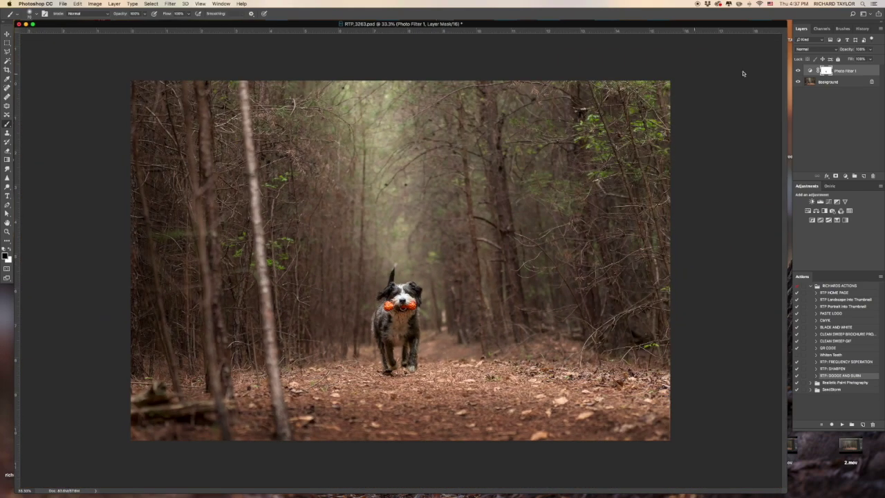
click(798, 71)
click(798, 71)
click(798, 71)
click(798, 71)
click(799, 72)
click(799, 71)
click(799, 72)
click(799, 71)
- Add a second Warming Filter (85) Photo Filter adjustment layer and raise its density
click(835, 211)
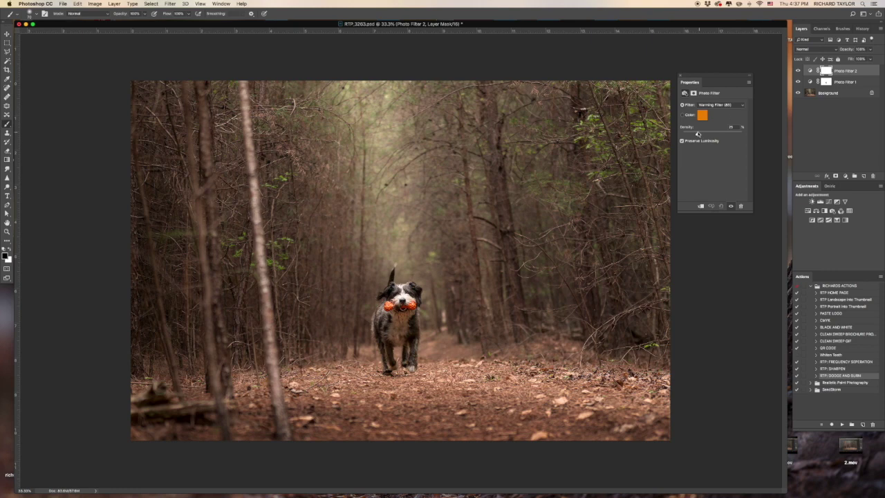
drag(697, 135, 713, 135)
click(681, 77)
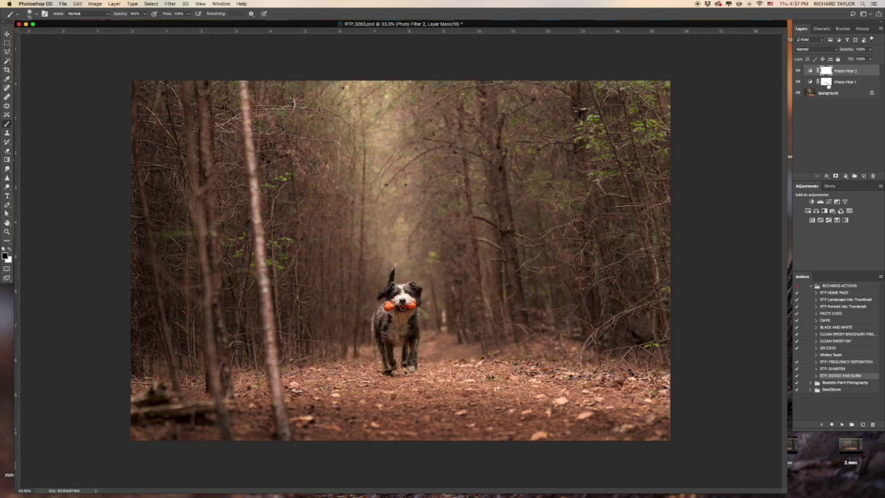
- Limit the Photo Filter 2 layer to the dog by reusing the first filter's mask shape inverted, and clear the selection
super+click(826, 72)
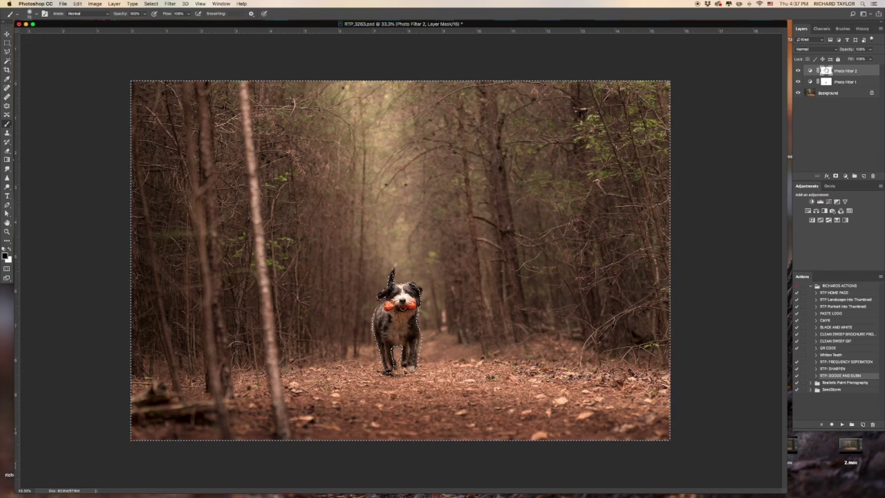
key(super+i)
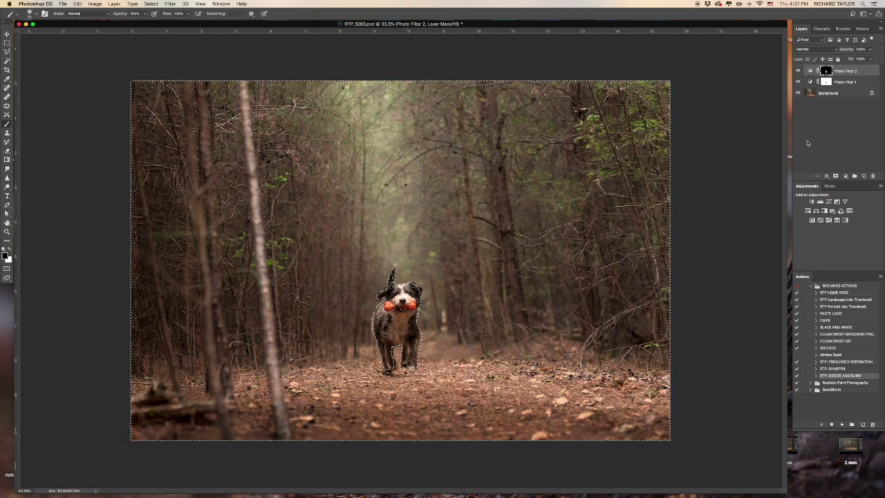
key(super+d)
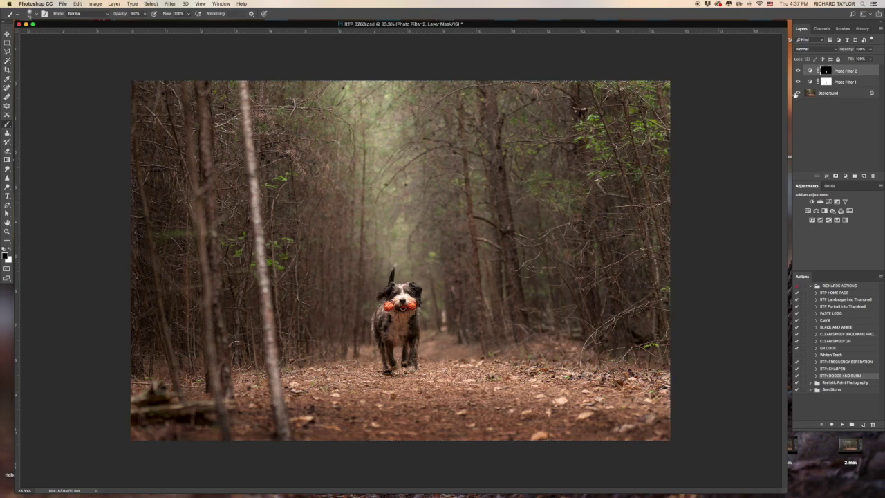
- Examine the warming effect on the dog by repeatedly hiding and showing the Photo Filter 2 layer
click(799, 70)
click(799, 70)
click(799, 70)
click(798, 71)
click(798, 70)
click(798, 71)
click(799, 70)
click(798, 71)
click(798, 70)
click(798, 71)
- Lower the opacity of the Photo Filter 2 layer and merge all visible layers into the Background
drag(870, 51, 841, 59)
drag(833, 61, 841, 62)
drag(846, 61, 844, 60)
click(797, 71)
click(826, 71)
click(798, 72)
key(shift+super+e)
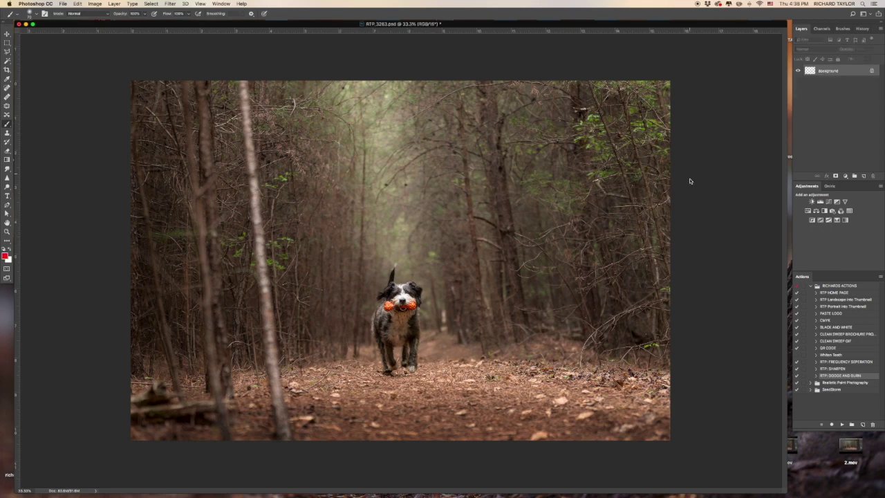
- Create a new layer filled with black, set its blend mode to Soft Light, and add a white layer mask
click(864, 177)
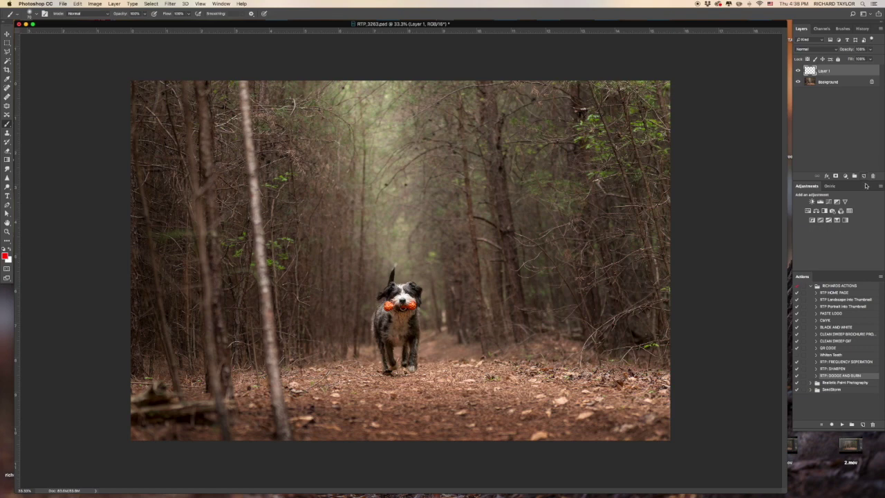
key(d)
key(alt+BackSpace)
click(813, 49)
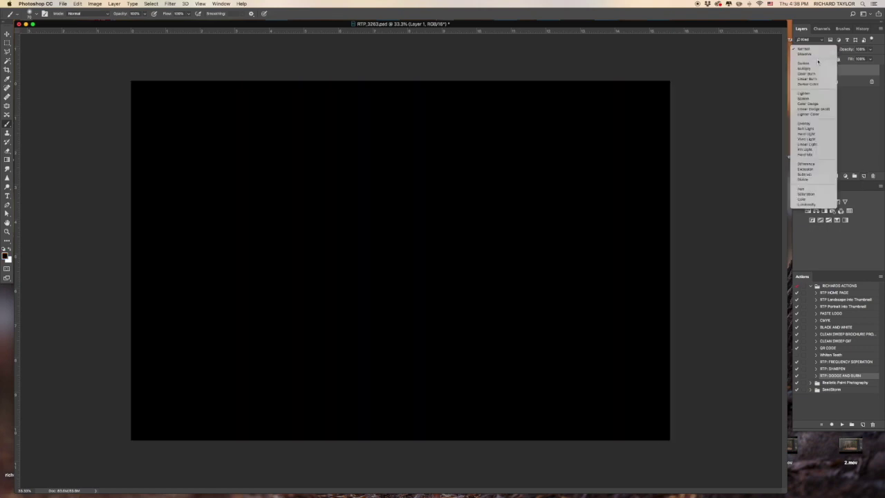
click(806, 129)
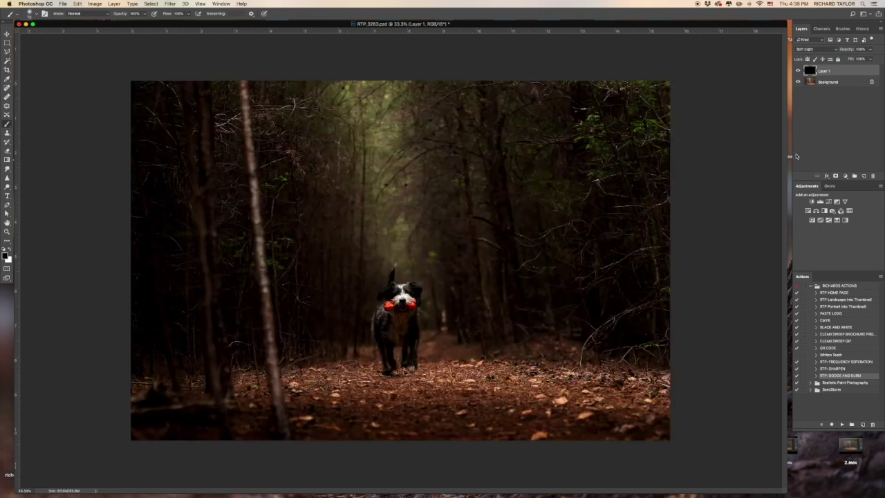
click(834, 175)
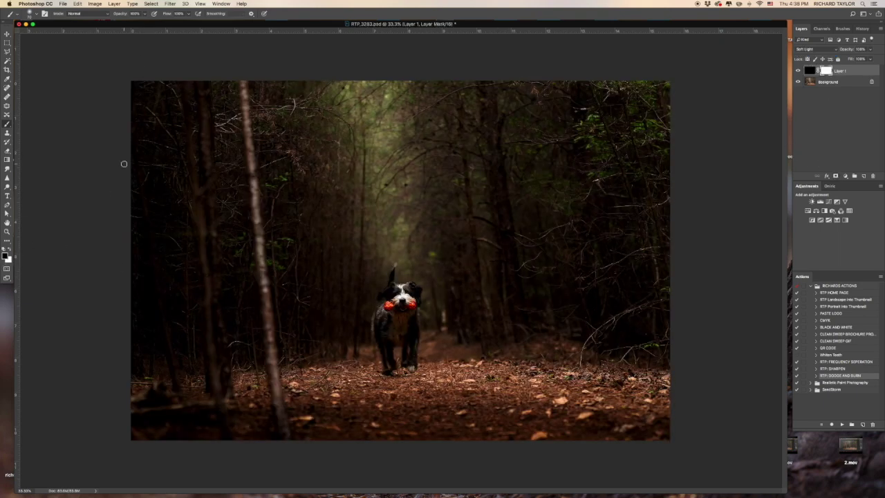
- Paint black with a very large soft brush on the black layer's mask, clearing its darkening from the dog and central forest
key(bracketright)
key(bracketright)
key(bracketright)
key(bracketright)
key(bracketright)
key(bracketright)
key(bracketright)
key(bracketright)
key(bracketright)
key(bracketright)
key(bracketright)
key(bracketright)
key(bracketright)
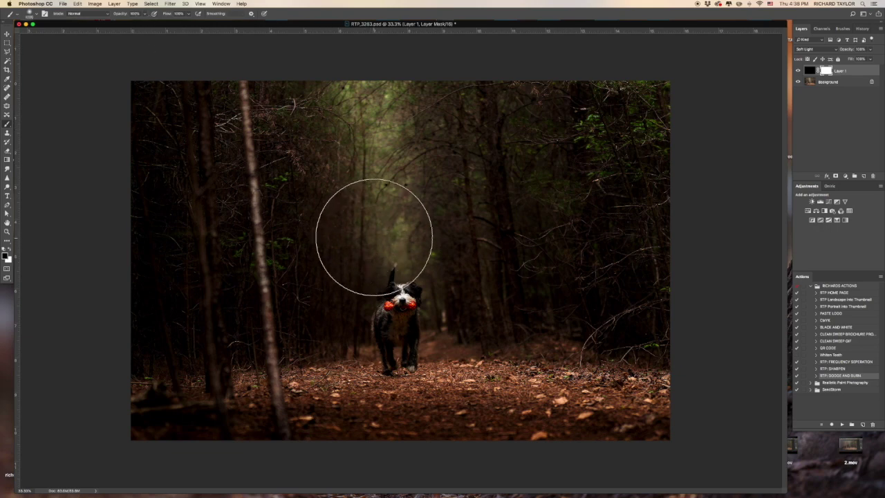
right_click(376, 242)
click(382, 210)
mouse_move(315, 198)
mouse_down()
mouse_move(335, 118)
mouse_move(296, 217)
mouse_move(408, 319)
mouse_move(484, 304)
mouse_move(524, 228)
mouse_move(515, 152)
mouse_move(484, 124)
mouse_up()
mouse_move(525, 228)
mouse_down()
mouse_move(539, 345)
mouse_move(297, 345)
mouse_move(221, 221)
mouse_move(270, 132)
mouse_move(307, 302)
mouse_move(577, 189)
mouse_move(445, 100)
mouse_move(461, 276)
mouse_move(379, 97)
mouse_move(306, 41)
mouse_up()
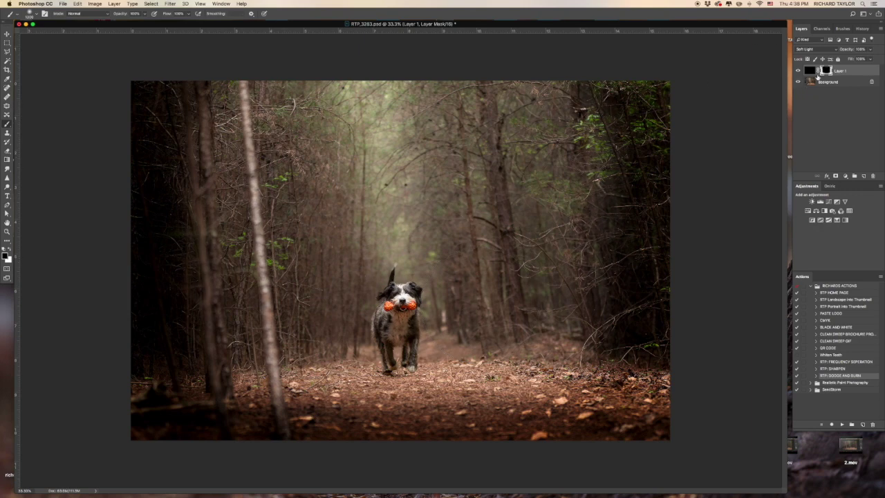
- Lower the black Soft Light layer's opacity to 43% and compare the photo with and without it
click(873, 49)
drag(872, 59, 855, 59)
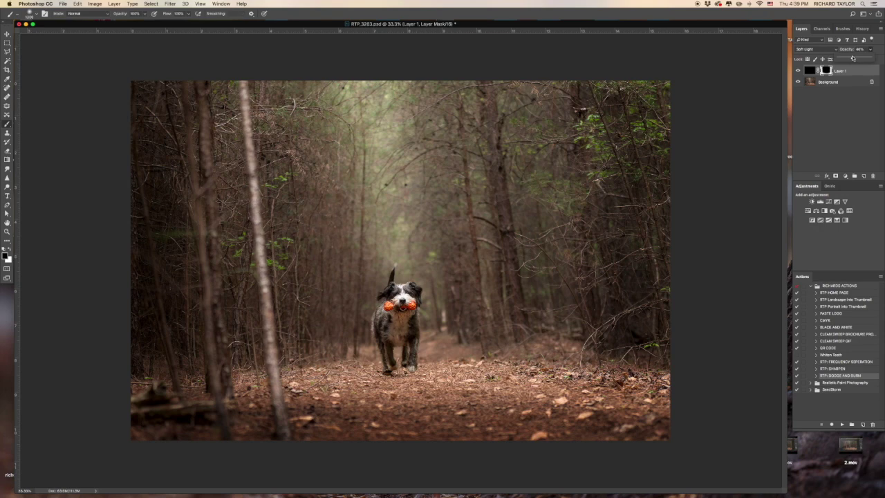
click(799, 72)
click(798, 71)
click(799, 71)
click(798, 71)
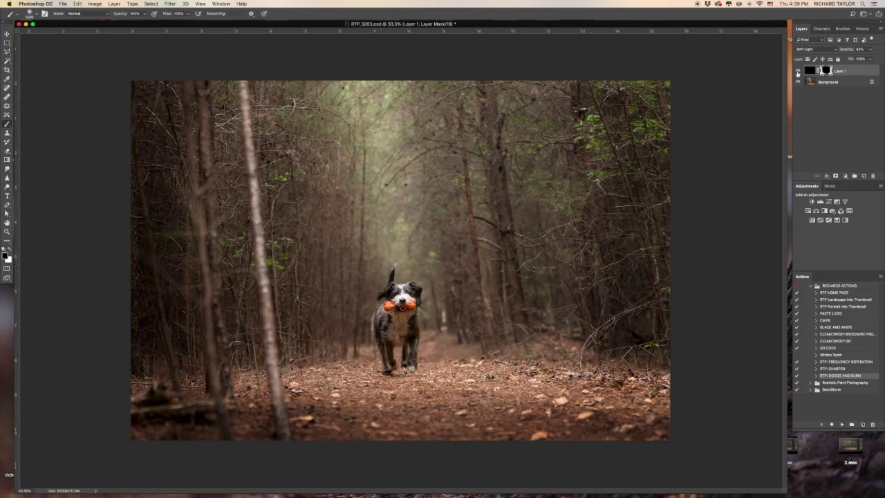
click(798, 72)
click(799, 73)
click(798, 72)
click(798, 72)
- Try the black Soft Light layer at 32% opacity, compare its visibility on and off, and delete the layer
click(809, 70)
click(870, 49)
drag(869, 56, 857, 59)
click(799, 72)
click(799, 72)
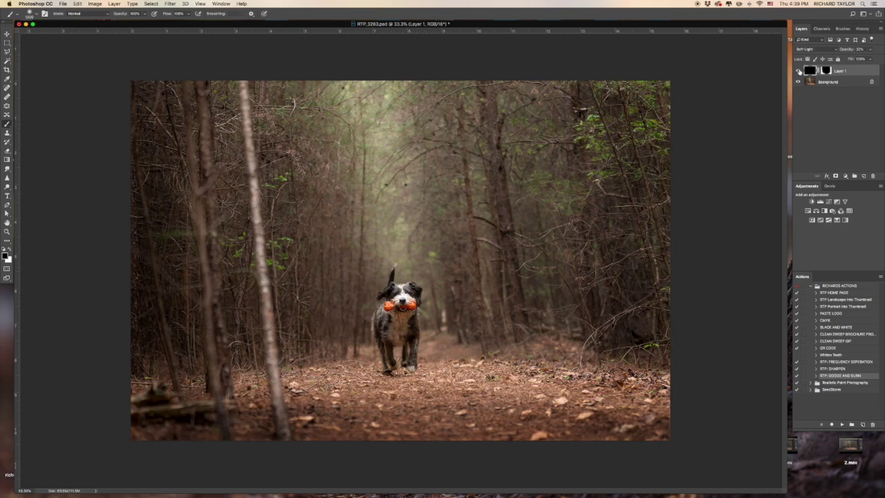
click(799, 71)
click(799, 71)
key(BackSpace)
- Set up the Dodge tool with a soft brush of about 1100 px and the Midtones range
click(7, 178)
click(8, 170)
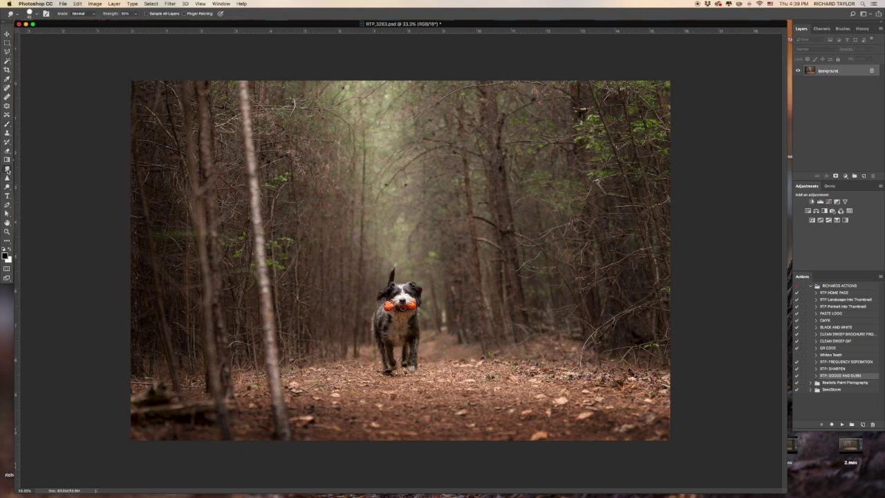
drag(8, 187, 29, 193)
key(bracketright)
key(bracketright)
key(bracketright)
key(bracketright)
key(bracketright)
key(bracketright)
key(bracketright)
key(bracketright)
key(bracketright)
key(bracketright)
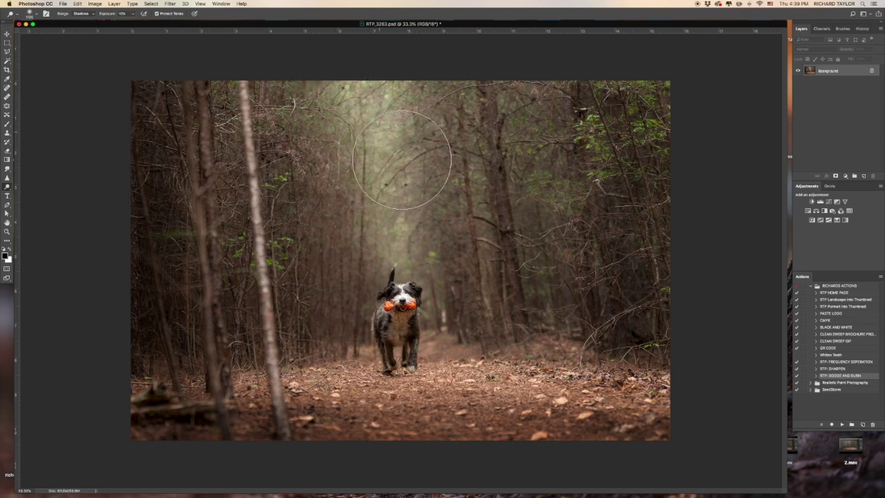
click(81, 13)
click(82, 20)
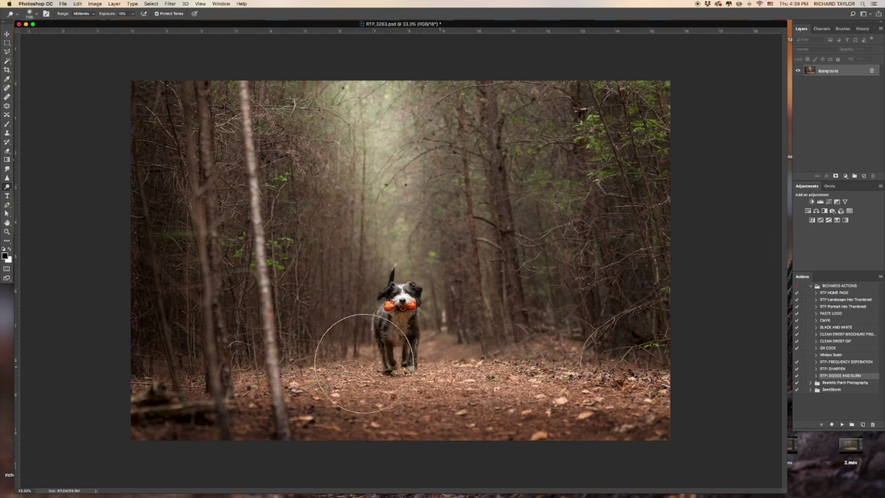
- Switch to the Burn tool with the Midtones range and check its exposure setting
drag(7, 187, 31, 186)
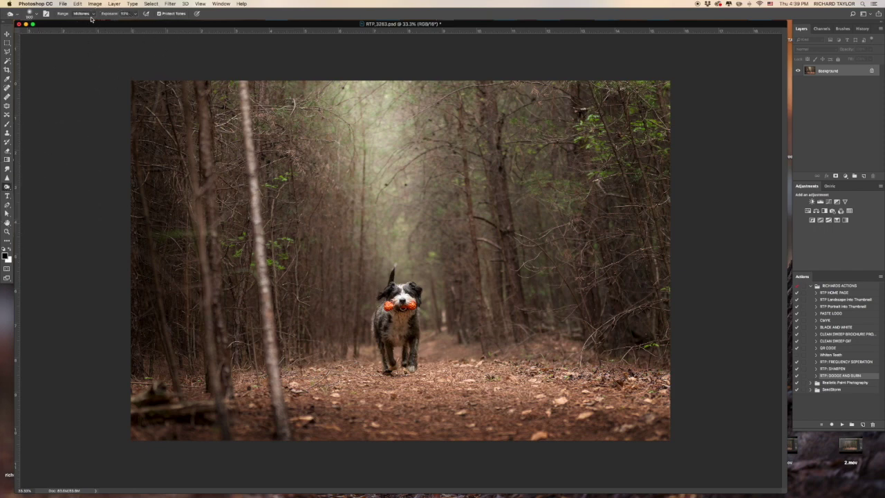
click(133, 13)
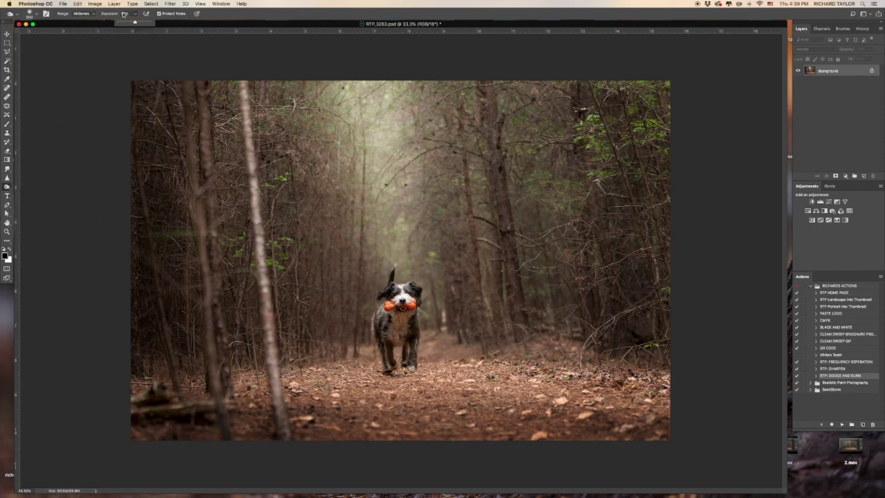
click(90, 74)
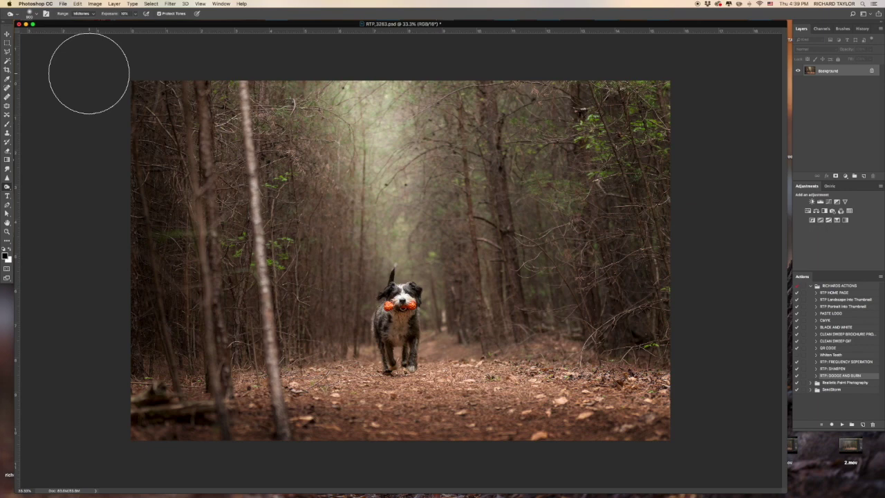